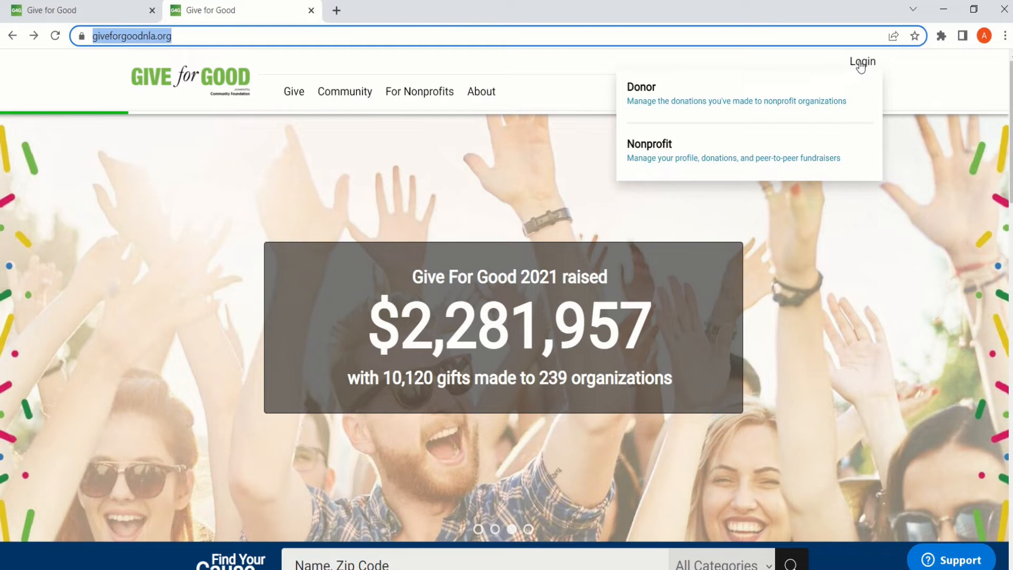
# - Log in to the nonprofit account as a returning organization using the saved email and password
pyautogui.click(665, 147)
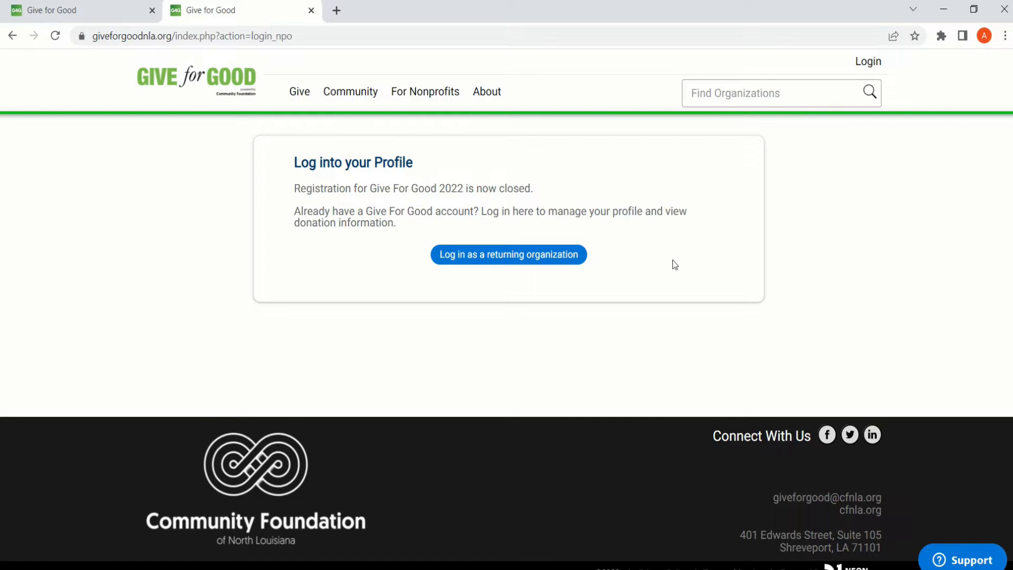
pyautogui.click(522, 261)
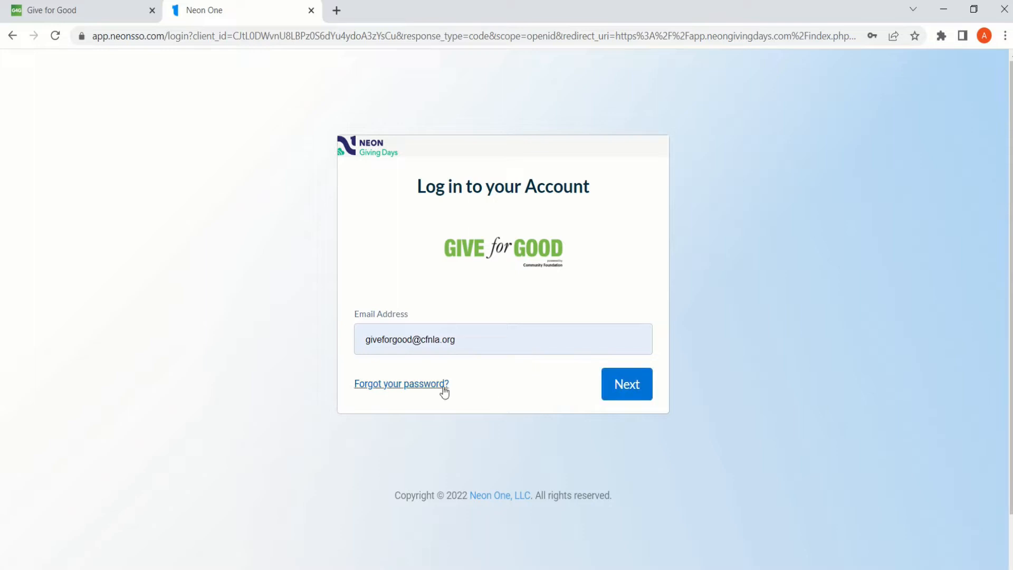
pyautogui.click(626, 393)
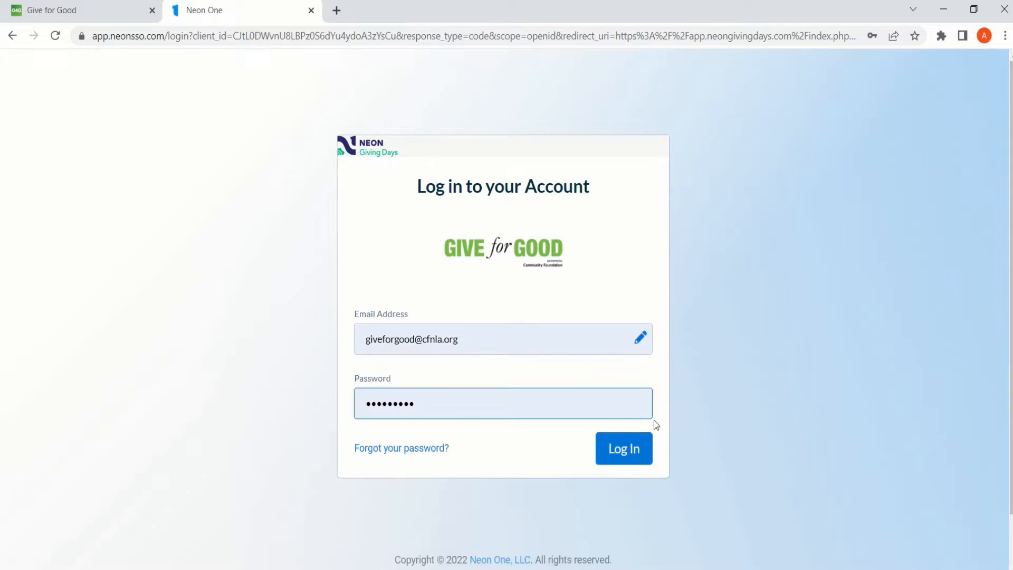
pyautogui.press('Return')
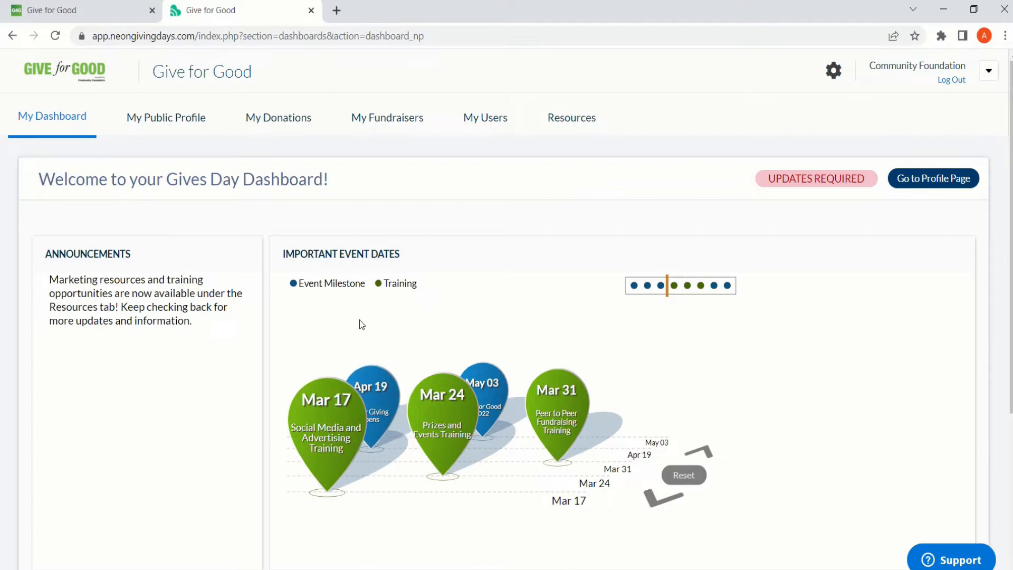
# - Review the dashboard's event dates and goal progress, and view the fundraising goals form without changing it
pyautogui.scroll(-2, 354, 361)
pyautogui.scroll(-3, 353, 359)
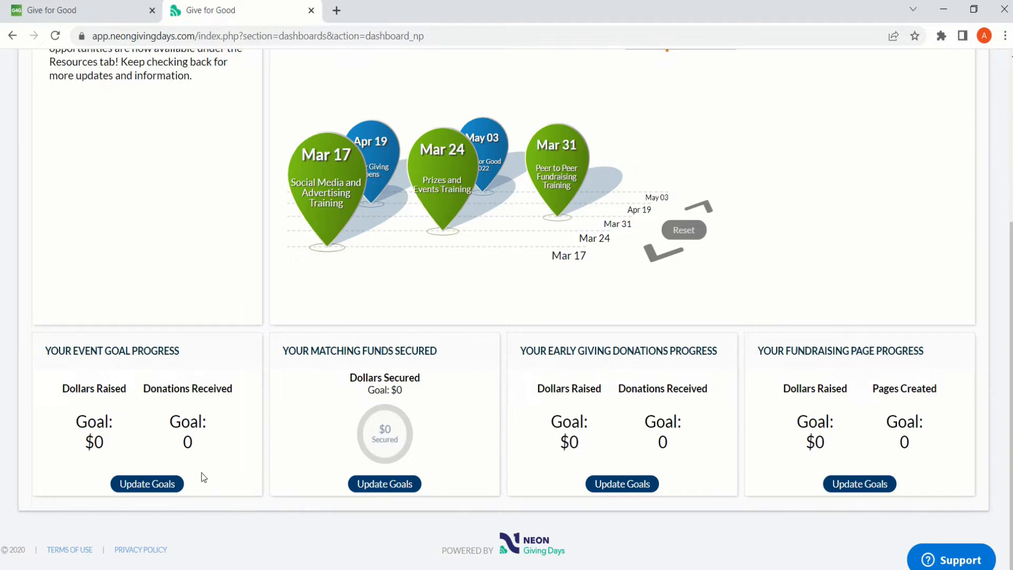
pyautogui.click(165, 486)
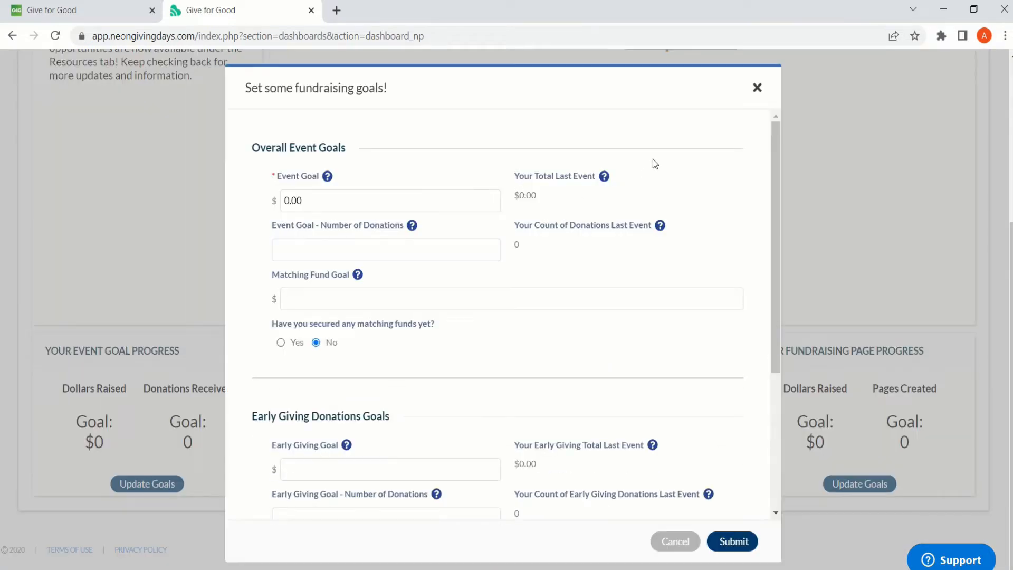
pyautogui.click(757, 87)
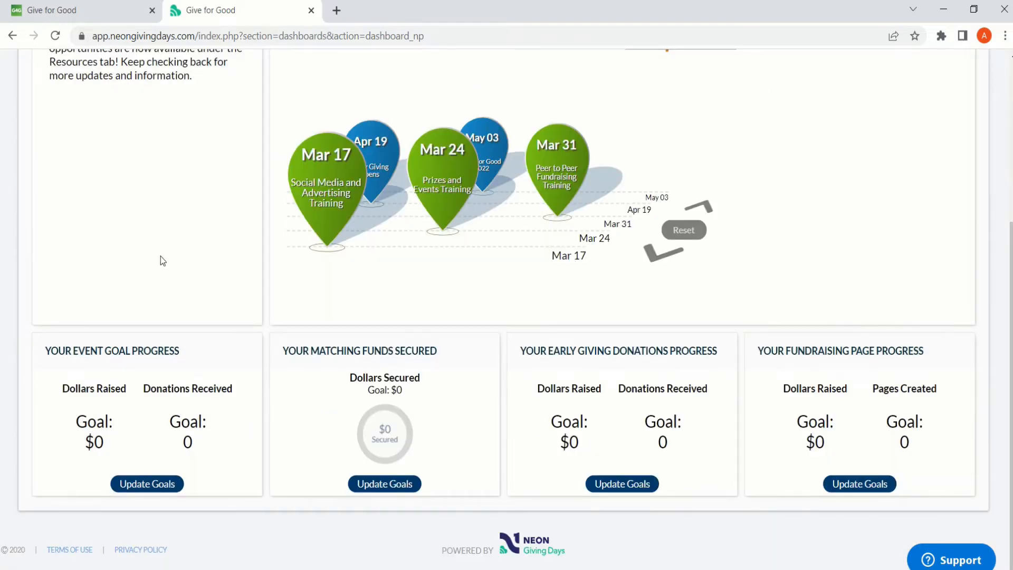
# - Go to the organization's public profile and open its overview for editing
pyautogui.scroll(5, 166, 257)
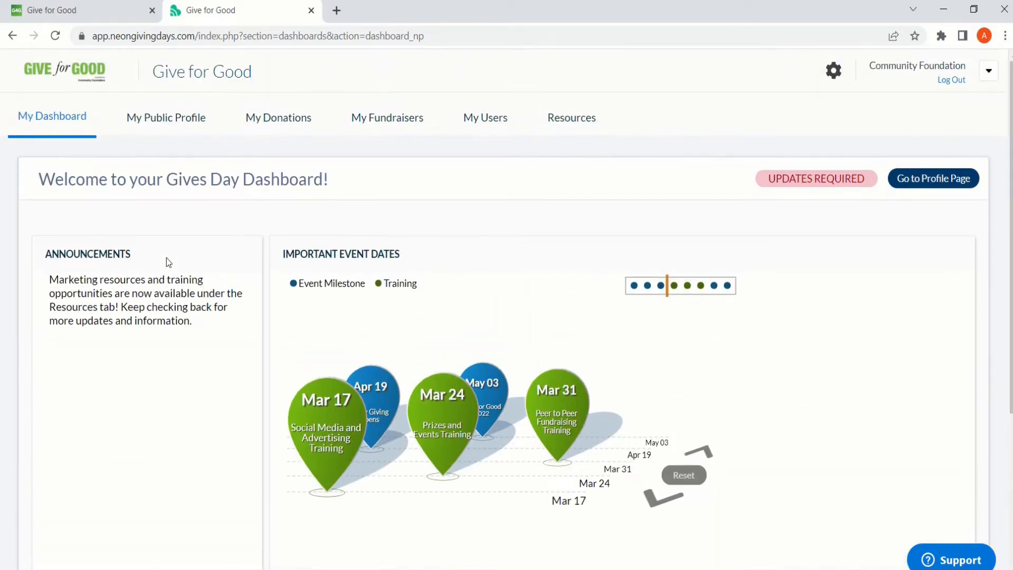
pyautogui.click(192, 124)
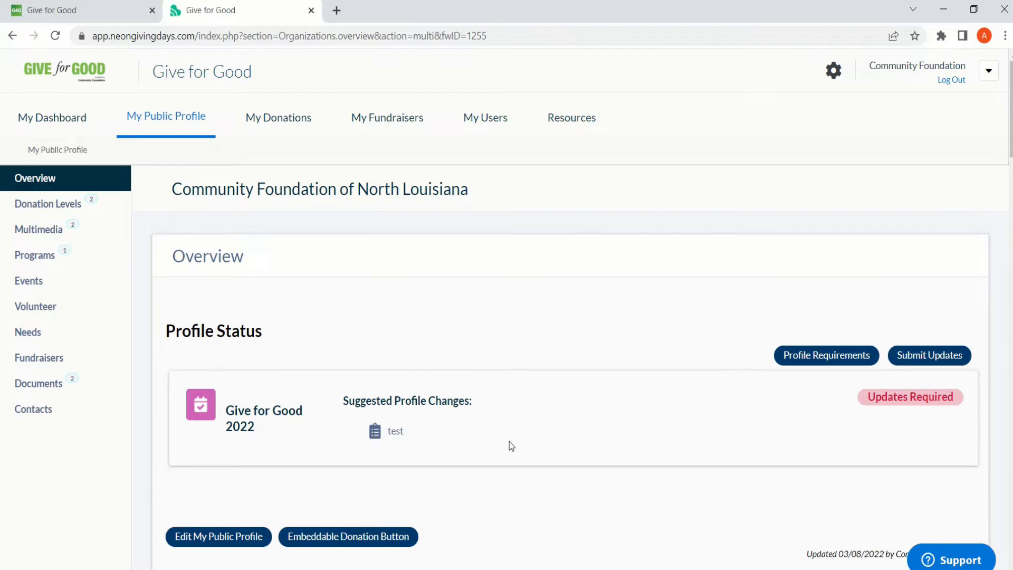
pyautogui.scroll(-3, 509, 443)
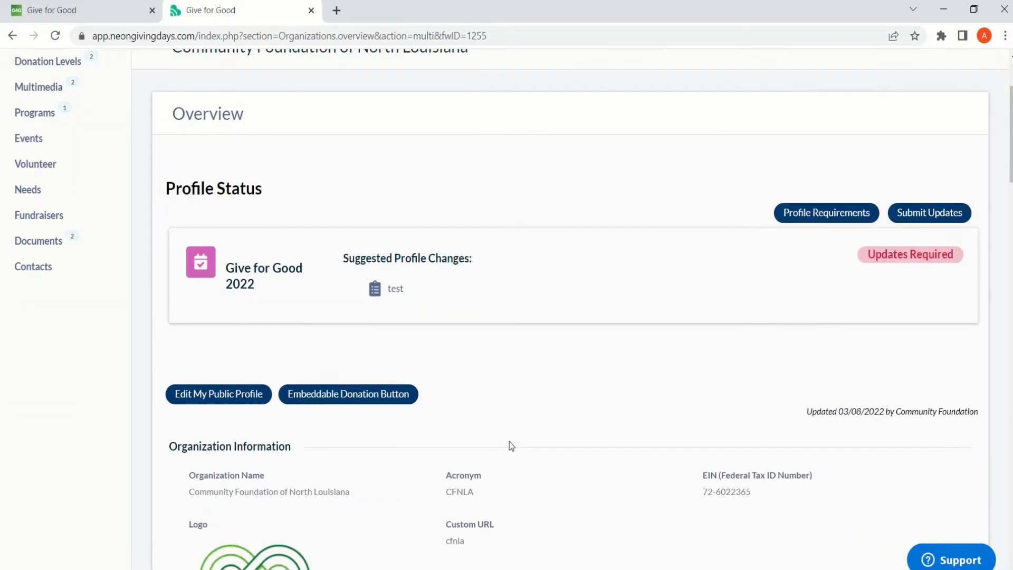
pyautogui.scroll(3, 508, 441)
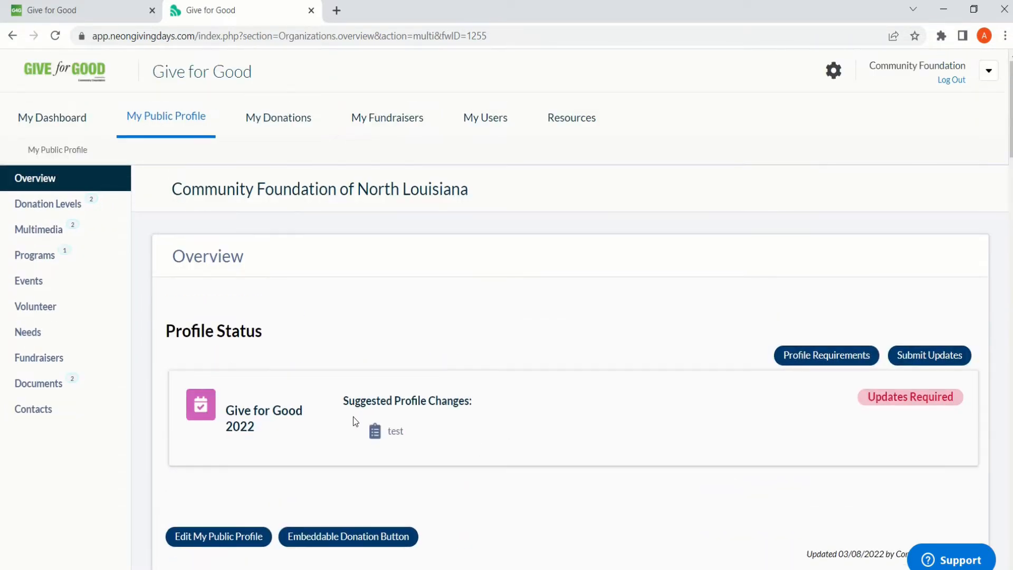
pyautogui.click(232, 536)
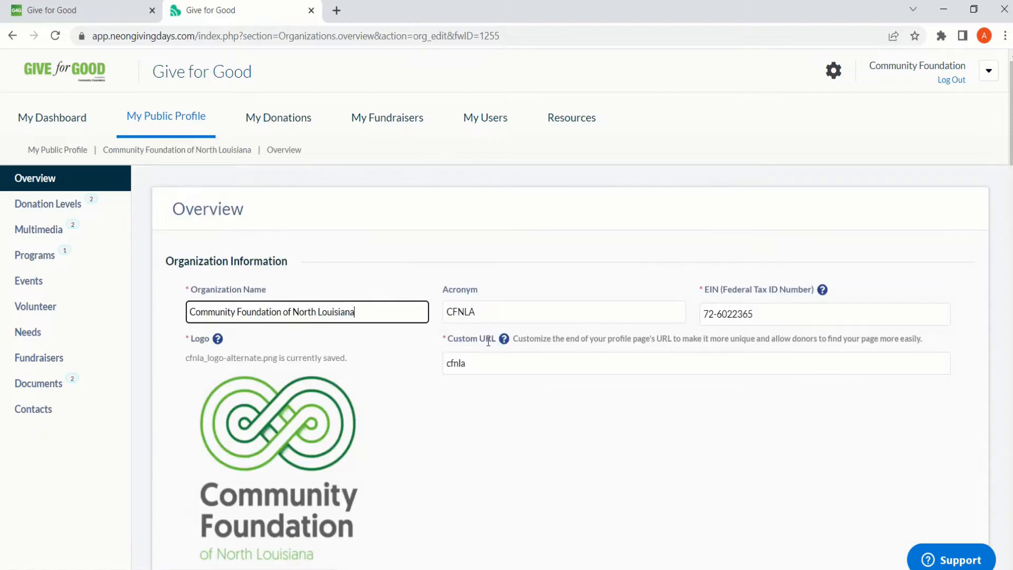
# - Review the profile's organization information, public contact details, mailing and physical addresses, and publicly listed address setting
pyautogui.scroll(-1, 494, 399)
pyautogui.scroll(-4, 494, 399)
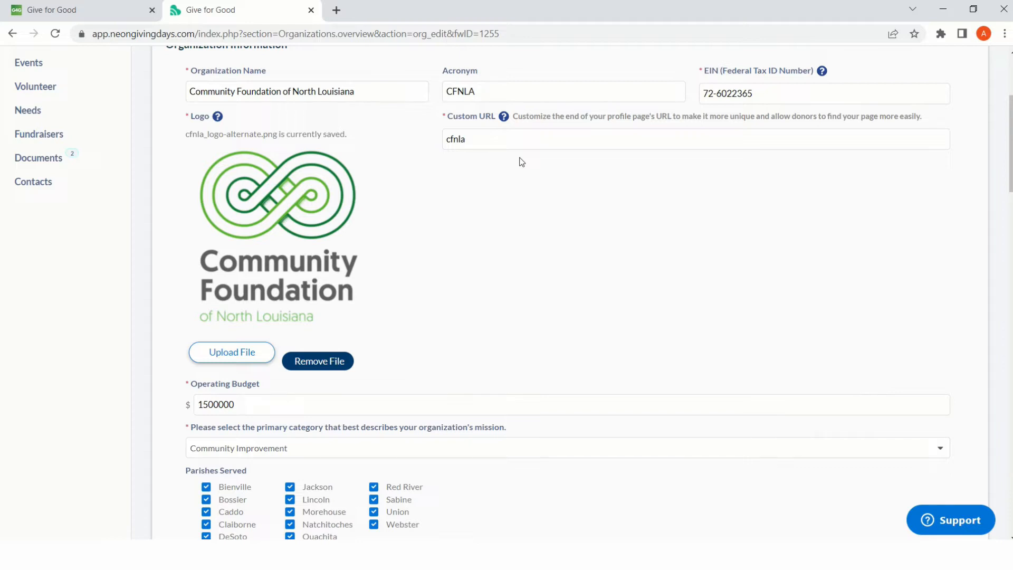
pyautogui.scroll(-3, 509, 197)
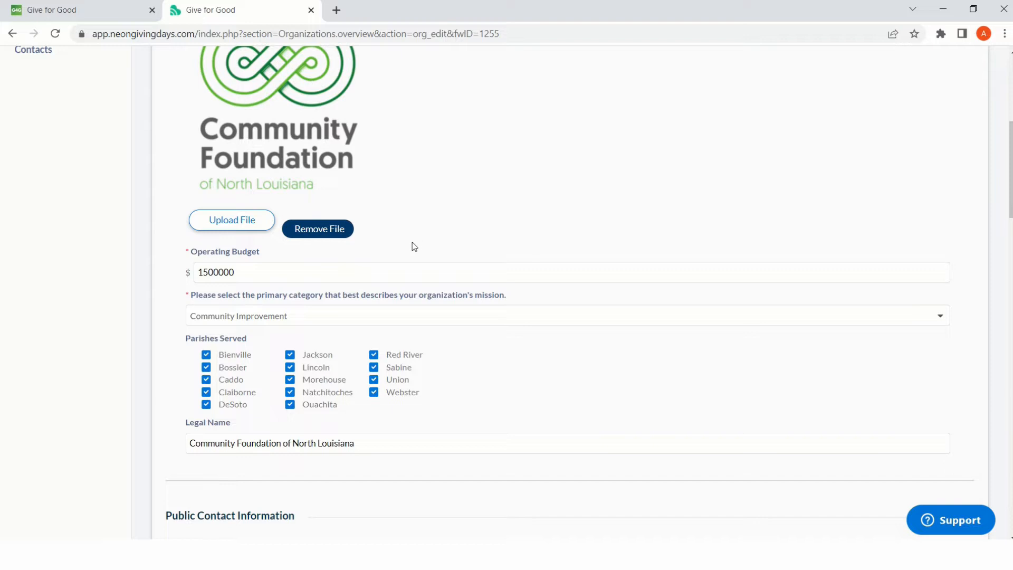
pyautogui.scroll(-1, 414, 246)
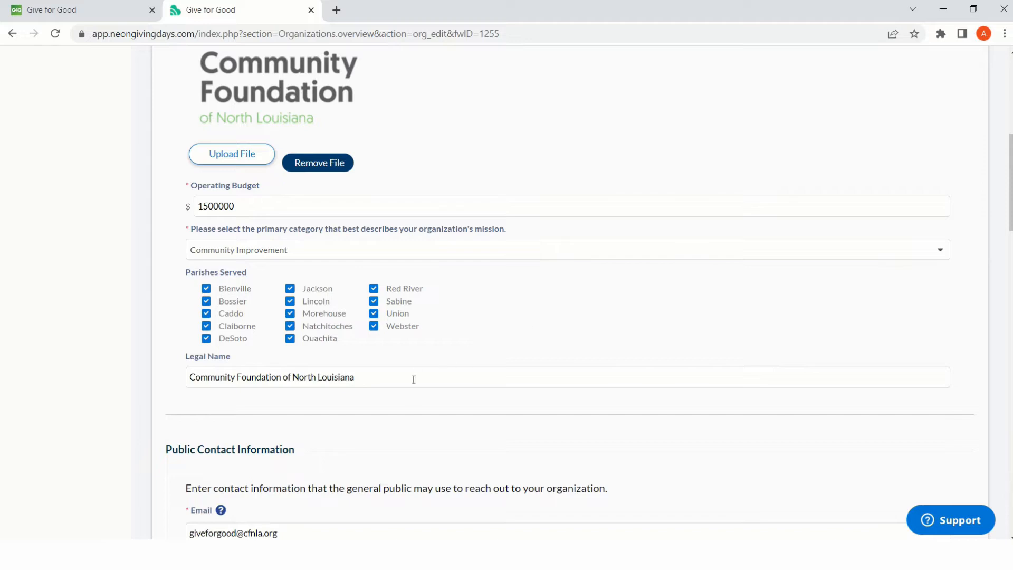
pyautogui.scroll(-1, 402, 414)
pyautogui.scroll(-5, 404, 418)
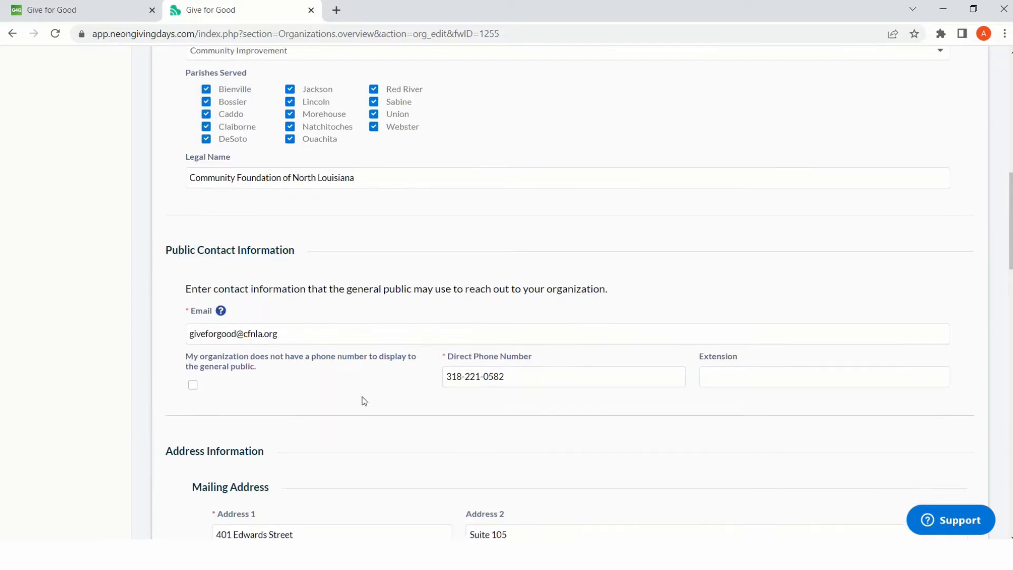
pyautogui.scroll(-3, 364, 401)
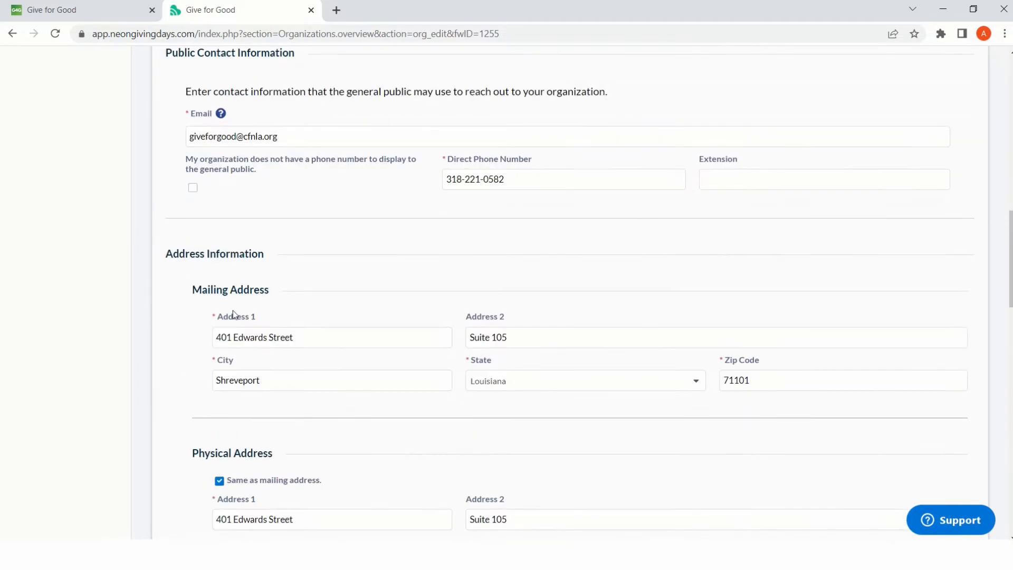
pyautogui.scroll(-1, 343, 374)
pyautogui.scroll(-1, 369, 351)
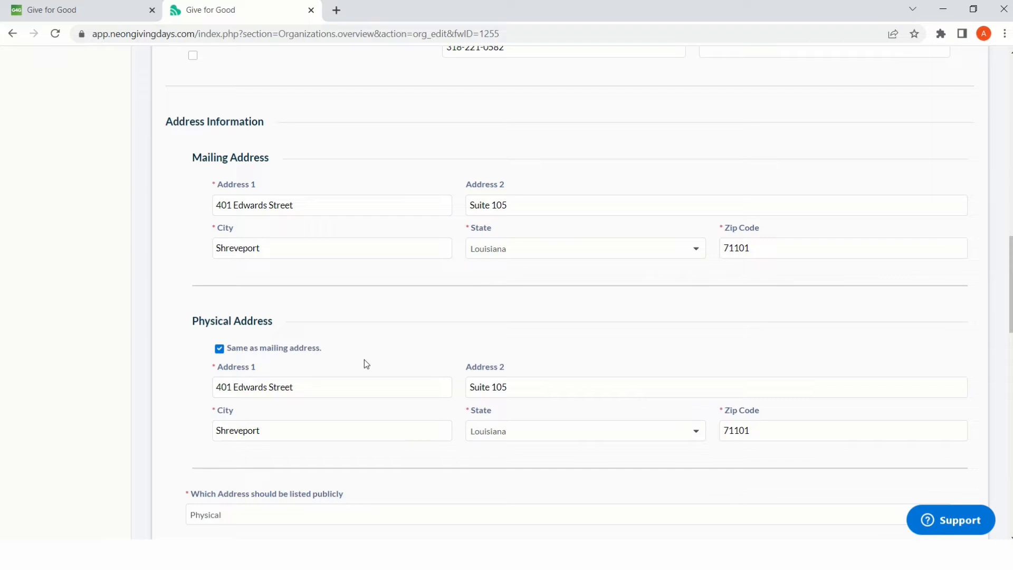
pyautogui.scroll(-2, 330, 409)
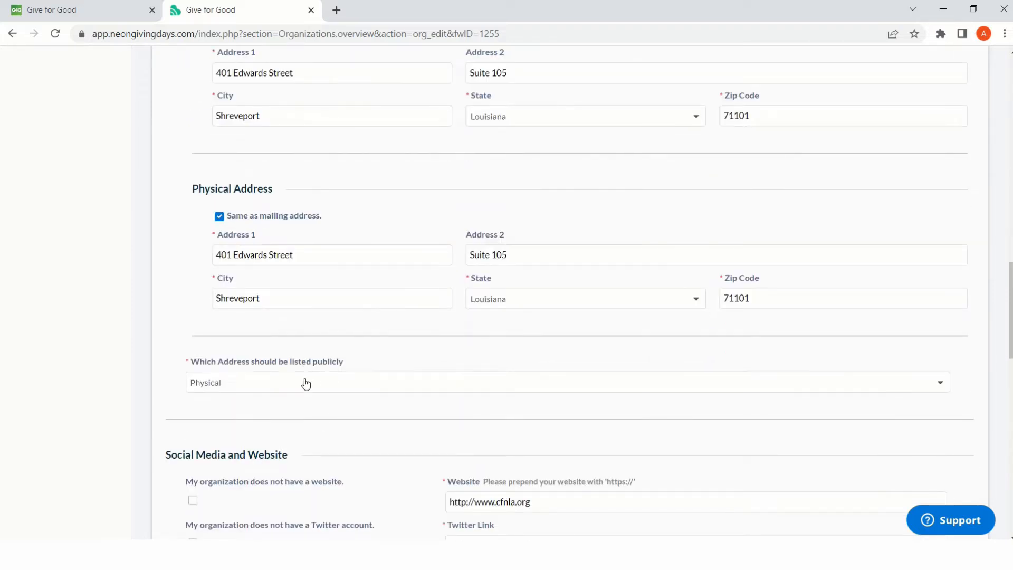
# - Examine the profile's website and social media links, mission statement, More About Us text, testimonials and keywords
pyautogui.scroll(-1, 309, 397)
pyautogui.scroll(-4, 308, 397)
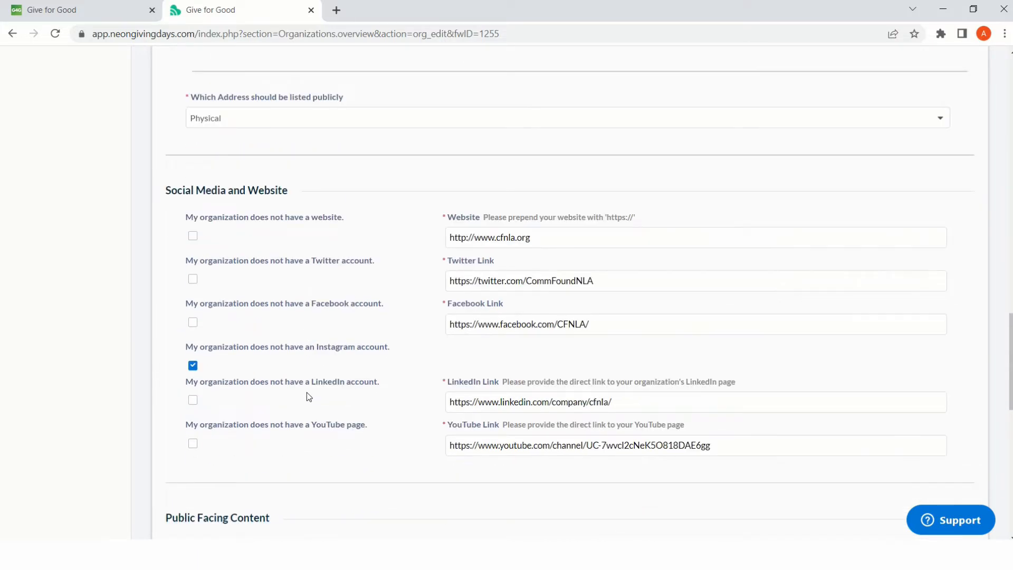
pyautogui.scroll(-1, 307, 393)
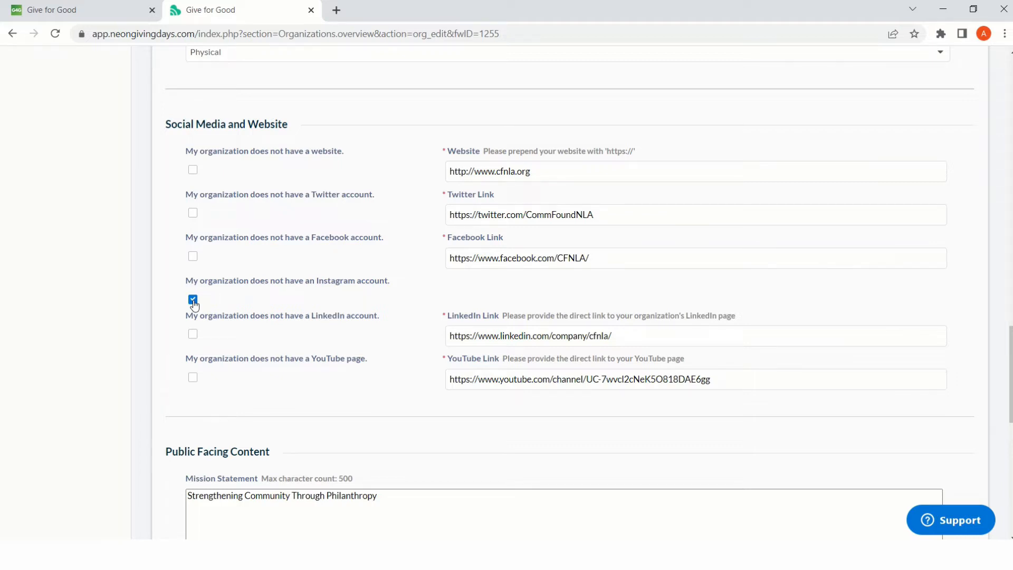
pyautogui.scroll(-3, 362, 420)
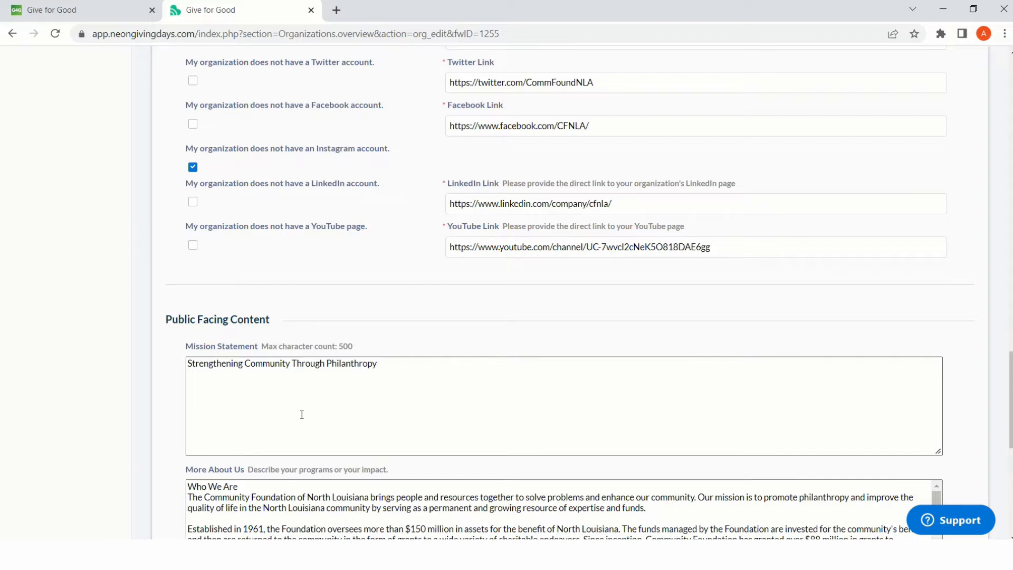
pyautogui.scroll(-5, 302, 414)
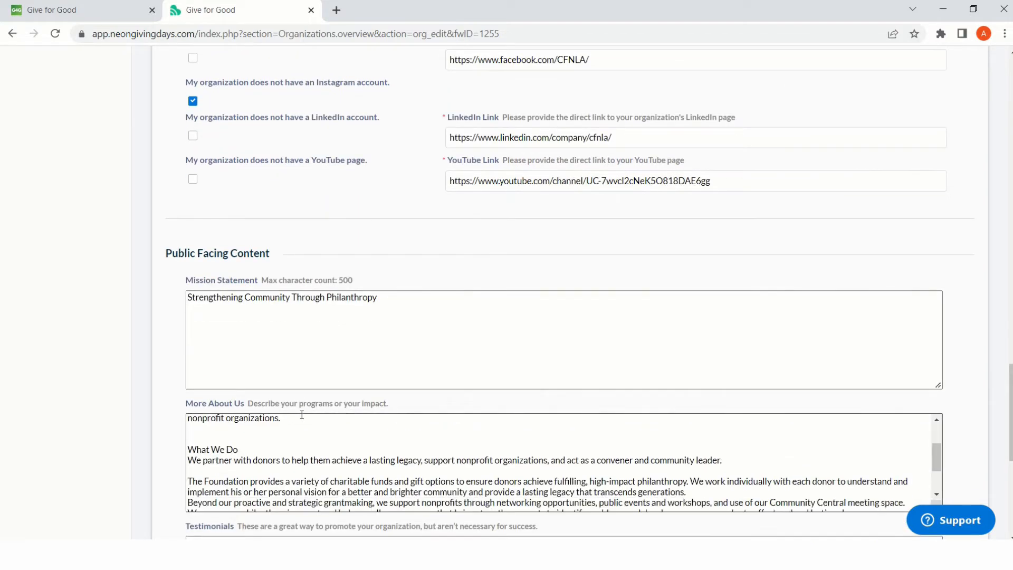
pyautogui.scroll(-3, 303, 441)
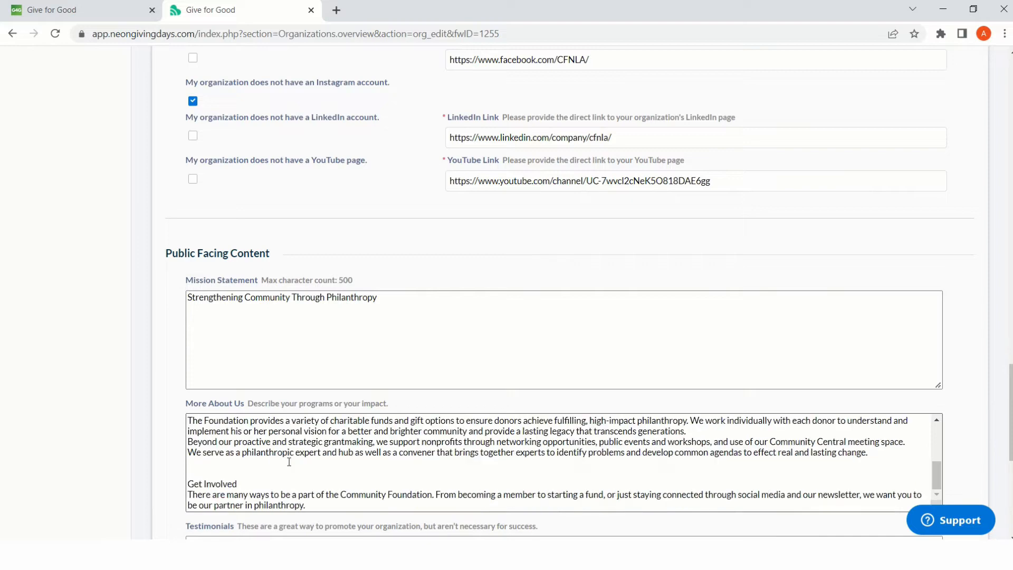
pyautogui.scroll(-4, 205, 522)
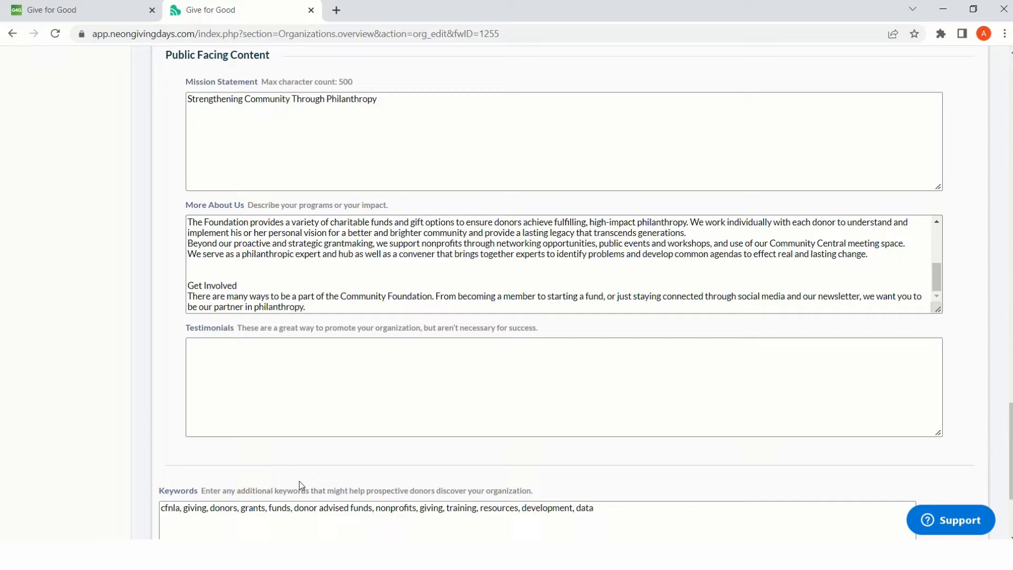
pyautogui.scroll(-3, 299, 481)
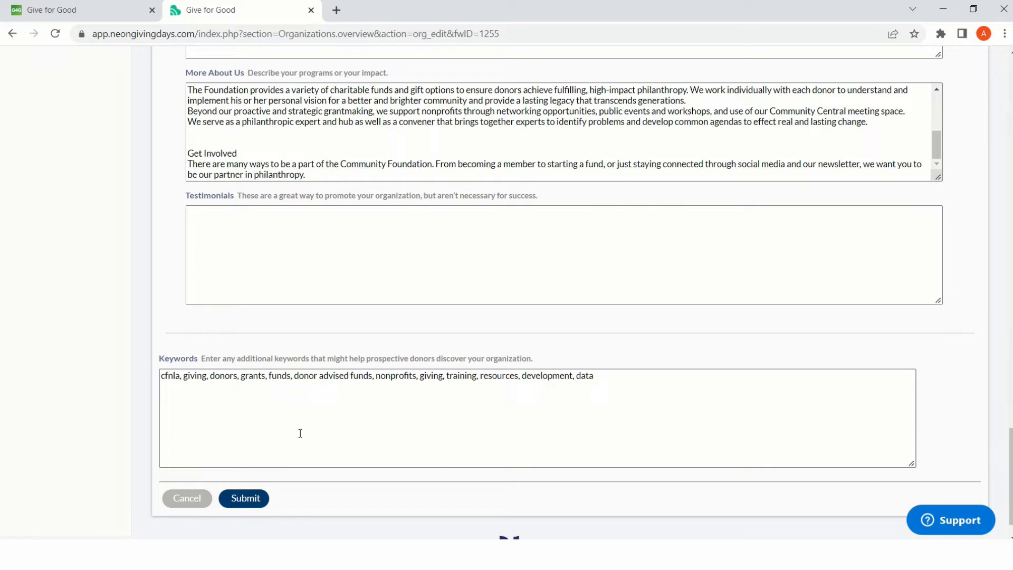
pyautogui.scroll(-1, 300, 433)
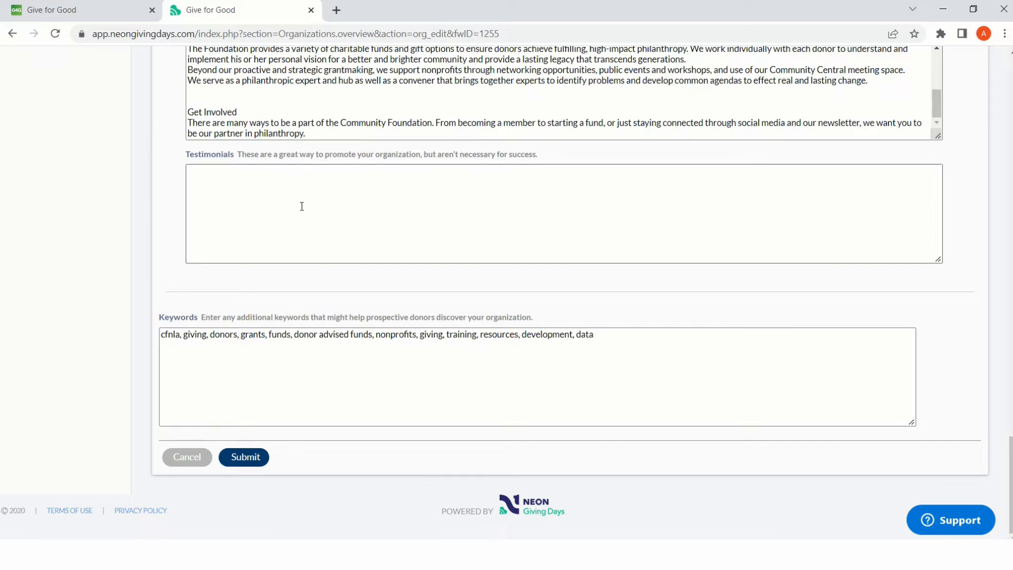
# - Add a $500.00 donation level labelled "shelter for one family for one month" to the organization's profile
pyautogui.scroll(10, 376, 287)
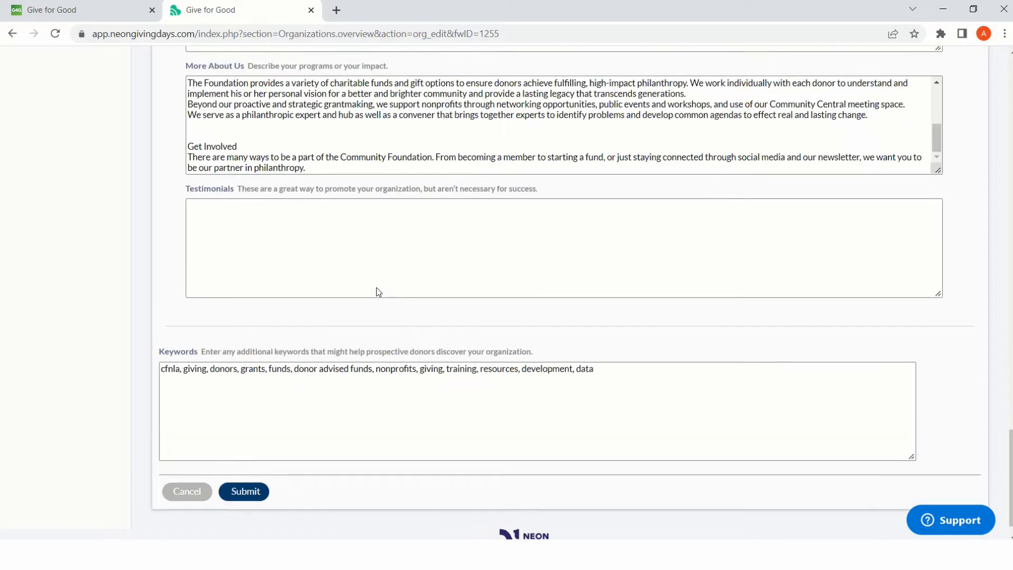
pyautogui.scroll(12, 377, 287)
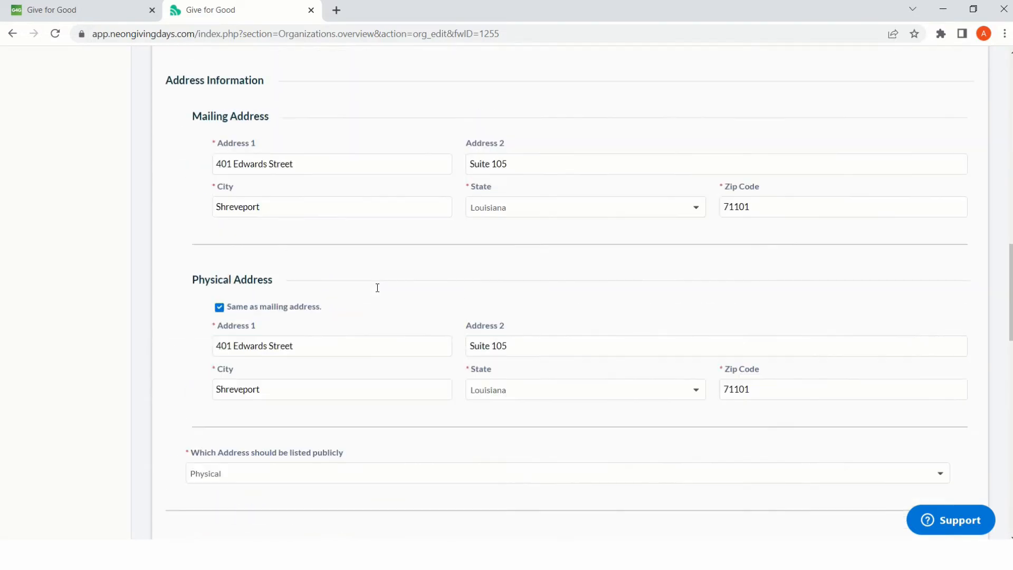
pyautogui.scroll(3, 377, 287)
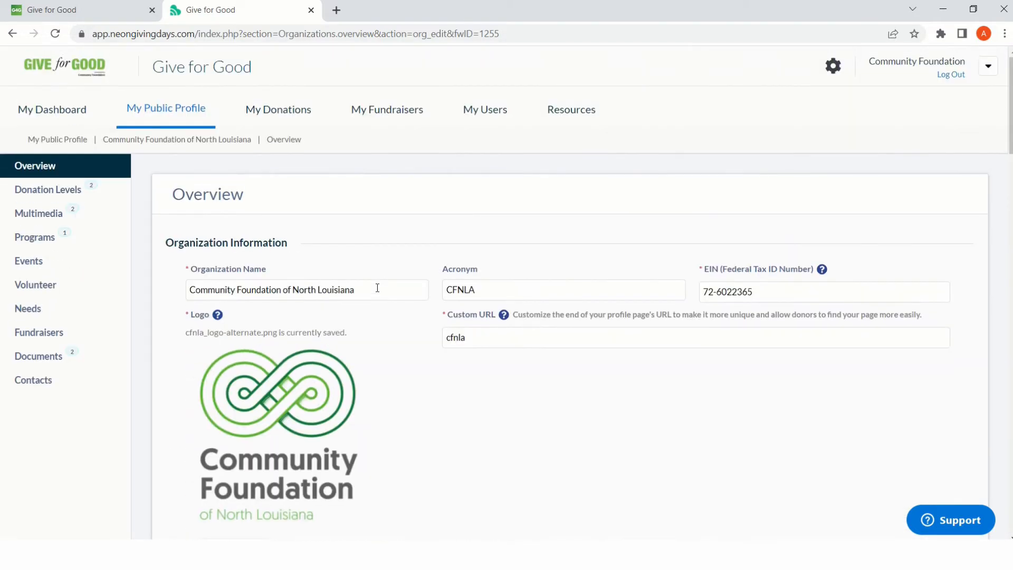
pyautogui.click(60, 199)
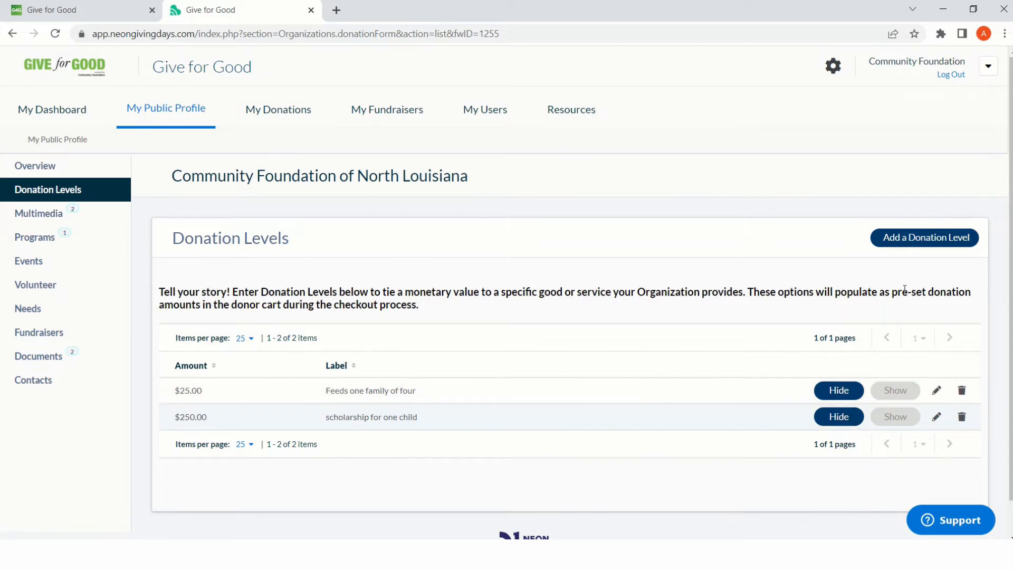
pyautogui.click(916, 241)
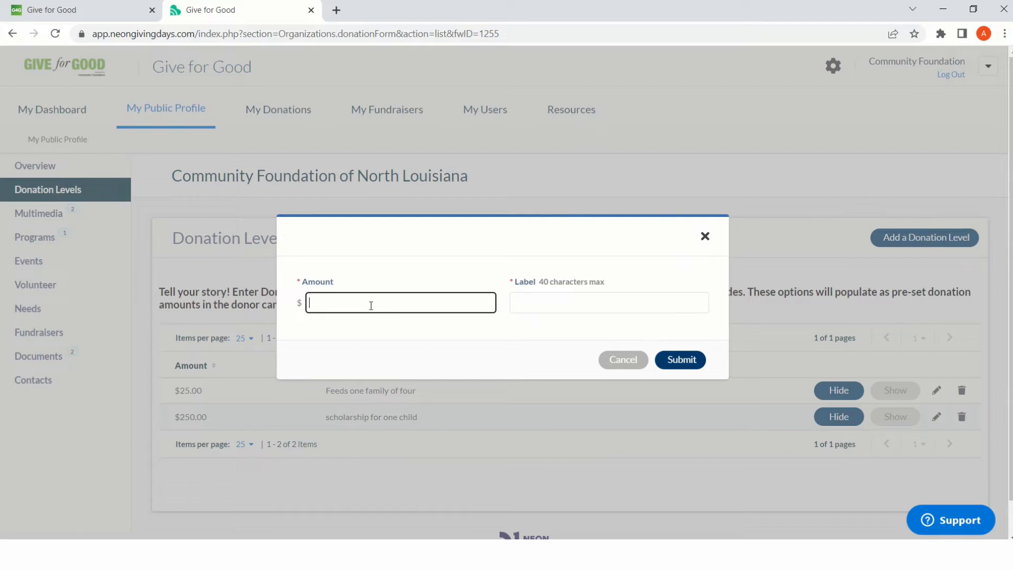
pyautogui.write('500.00')
pyautogui.press('Tab')
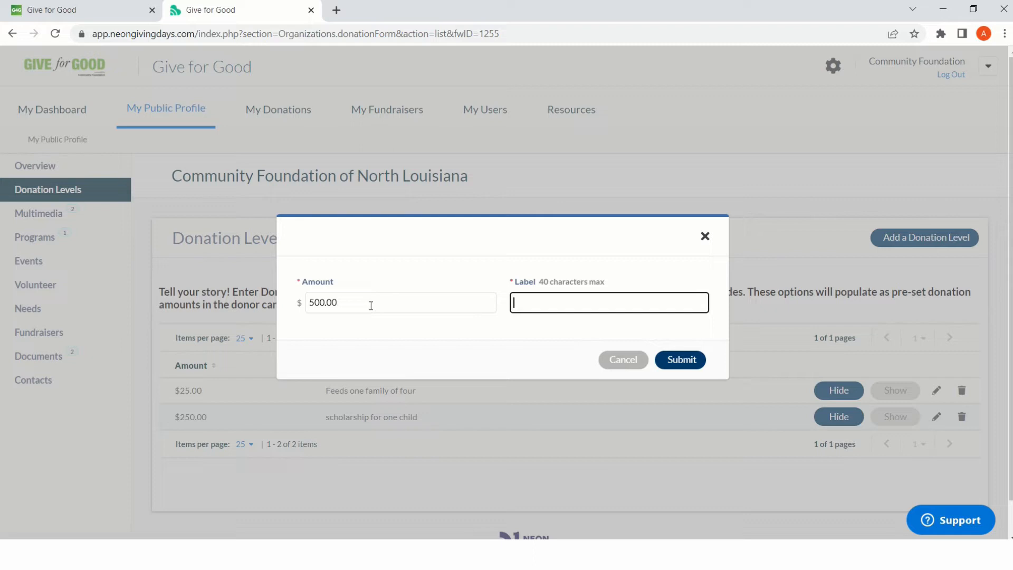
pyautogui.write('shelter for one family for on')
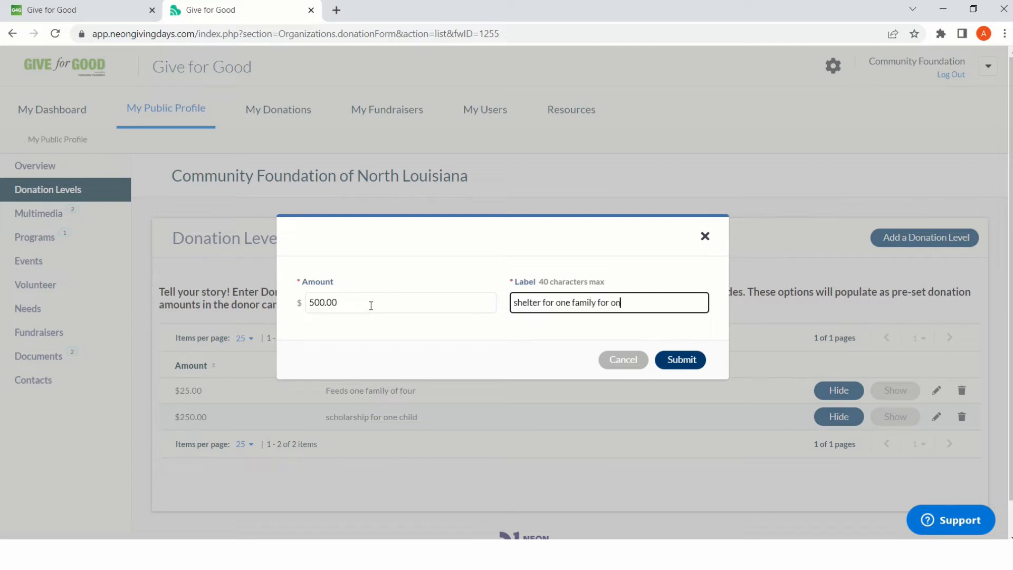
pyautogui.write('e month')
pyautogui.click(666, 359)
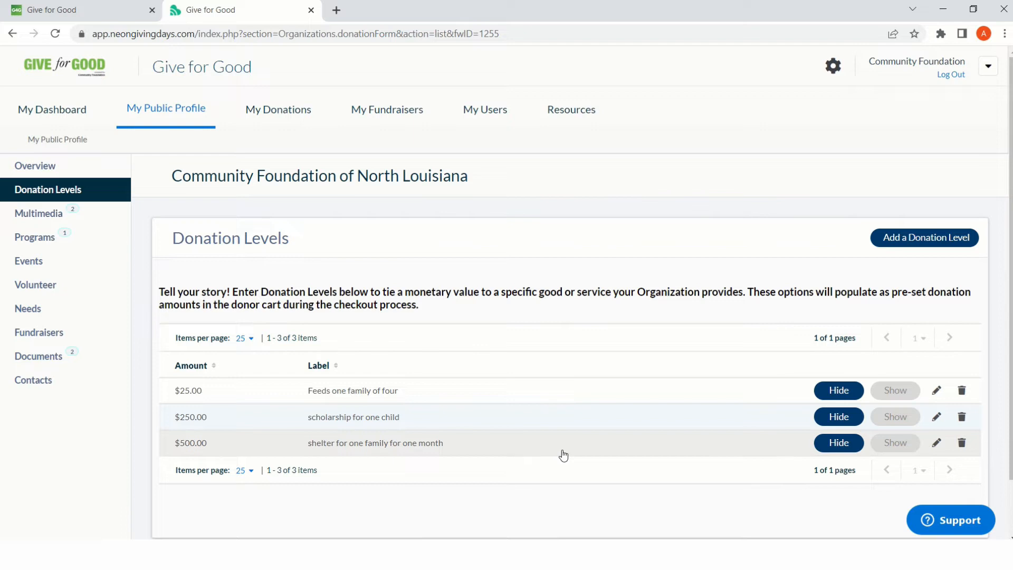
# - Move the COVID-19 Response video above the Give For Good 2019 picture in the profile's multimedia entries
pyautogui.click(55, 221)
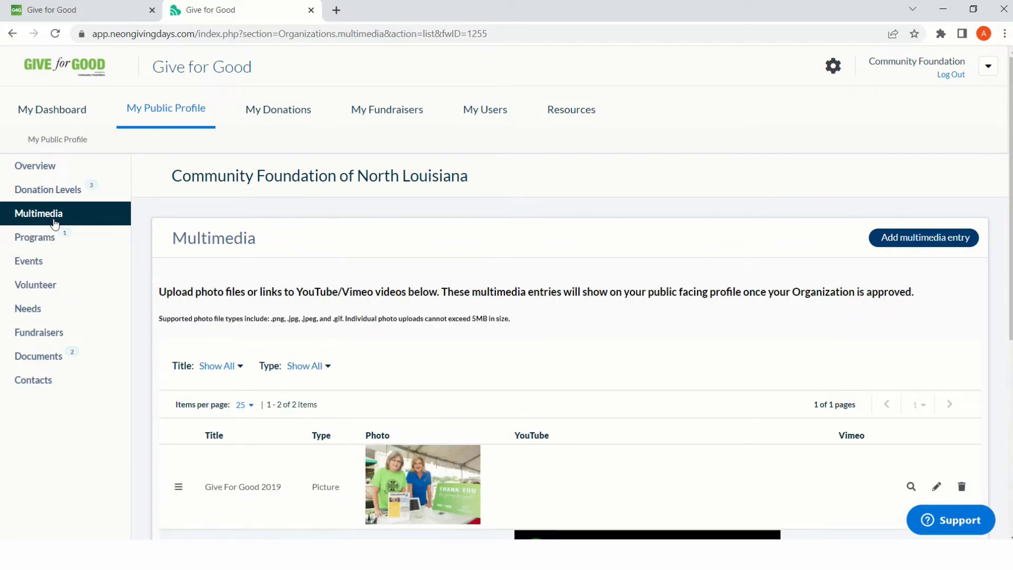
pyautogui.scroll(-1, 603, 343)
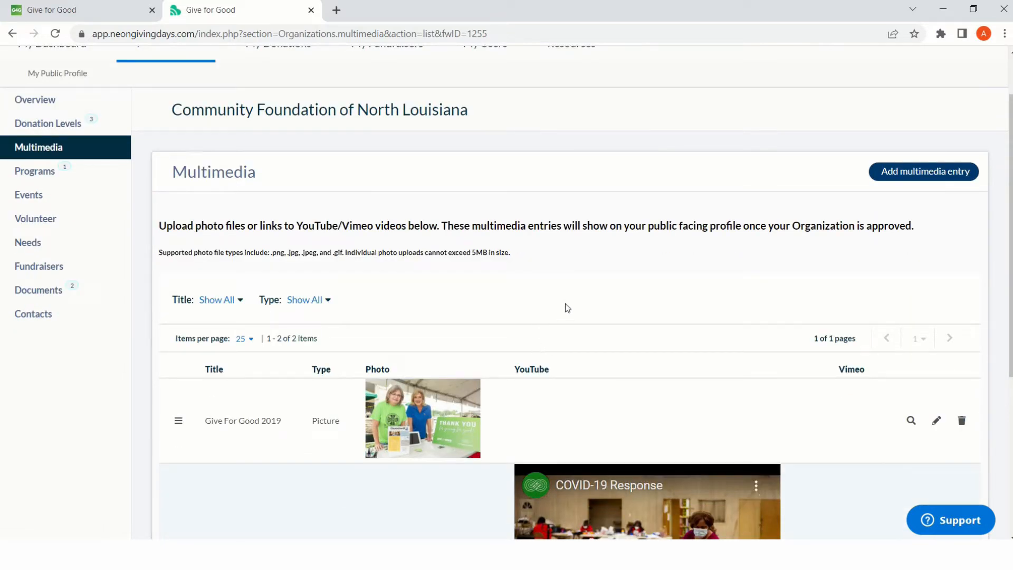
pyautogui.scroll(-2, 607, 327)
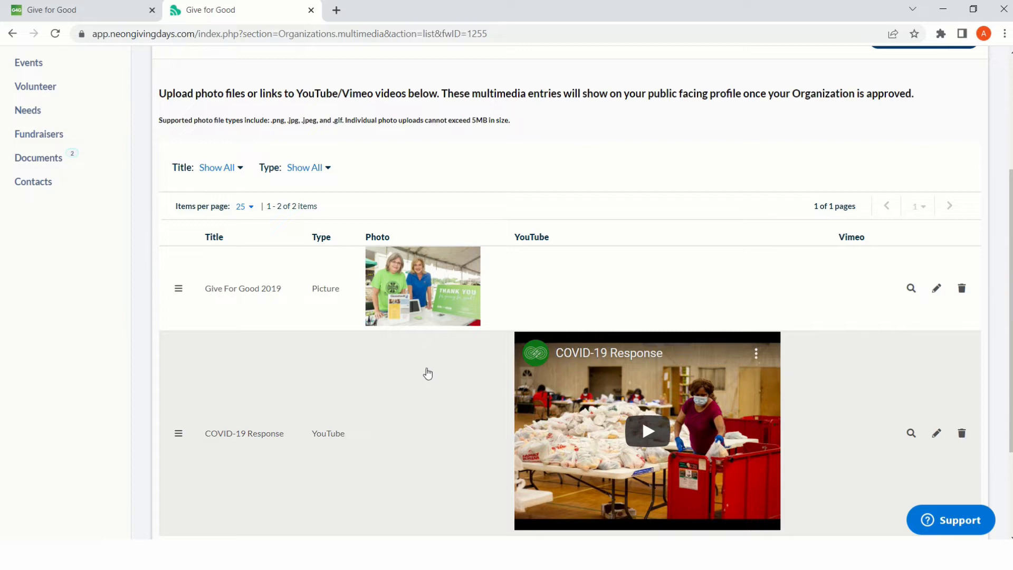
pyautogui.moveTo(178, 433); pyautogui.dragTo(177, 258)
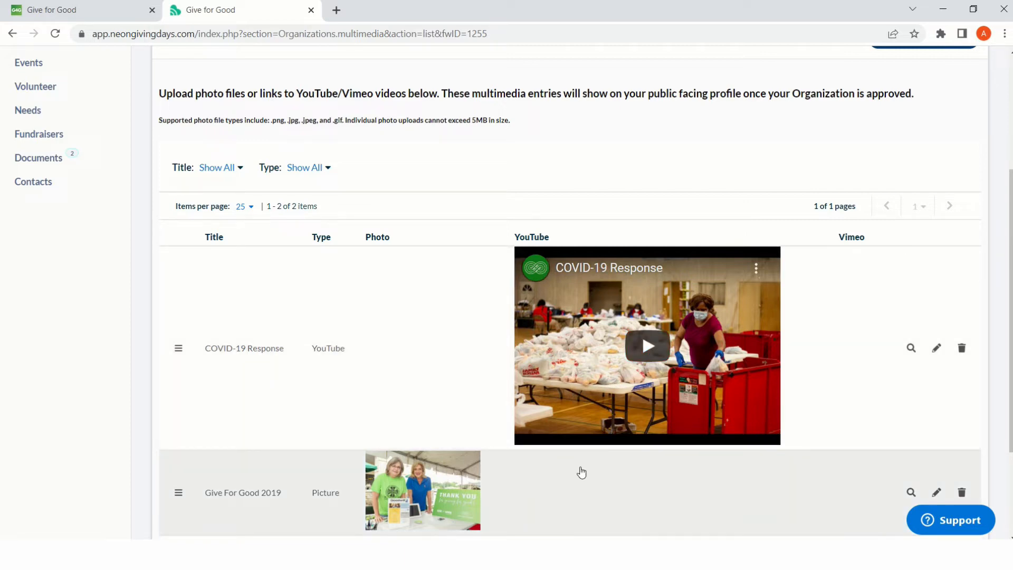
# - Examine the fields of a new multimedia entry with the YouTube type, and review the order of the existing multimedia entries
pyautogui.scroll(3, 888, 227)
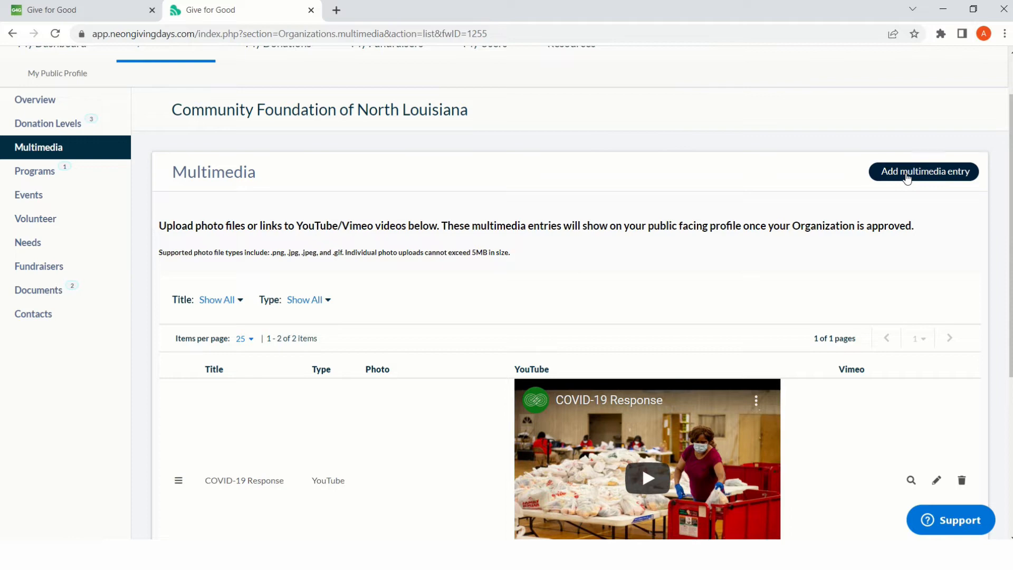
pyautogui.click(906, 174)
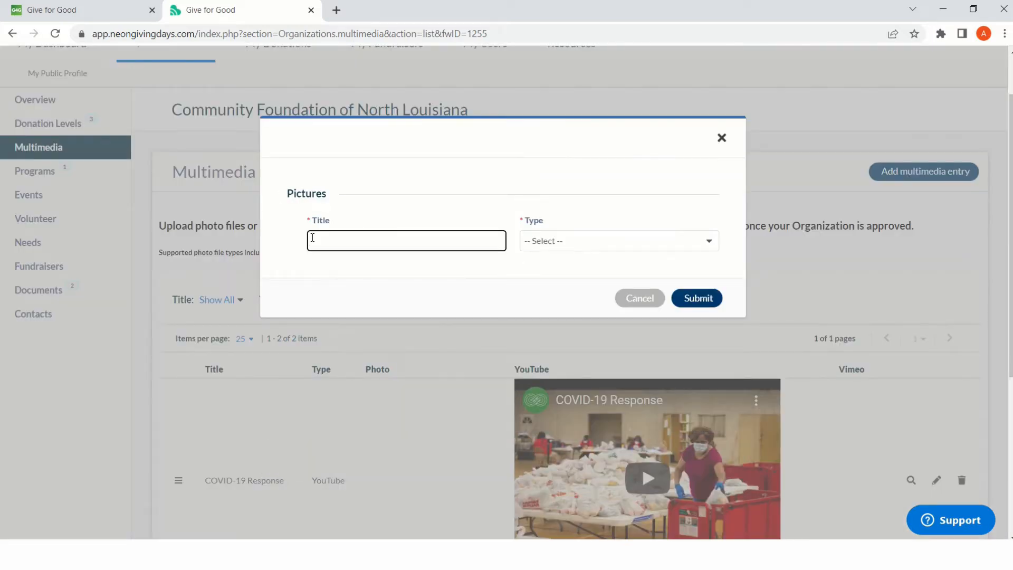
pyautogui.click(574, 244)
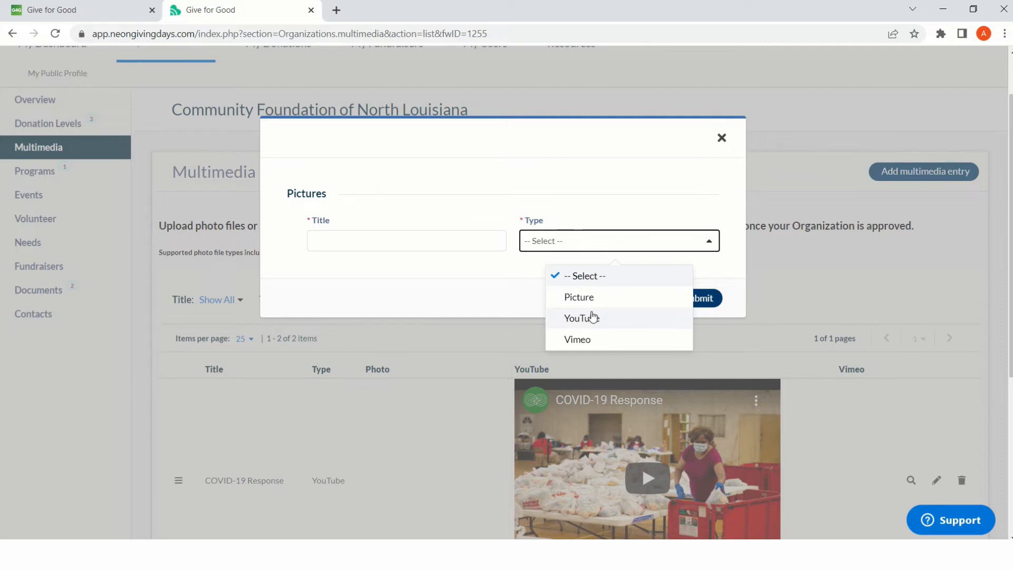
pyautogui.click(586, 317)
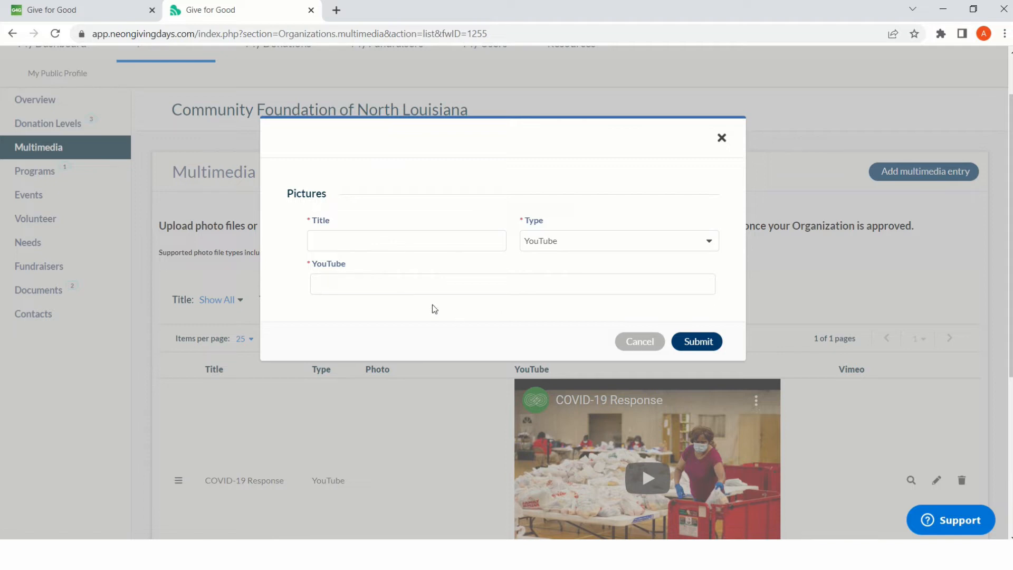
pyautogui.click(721, 140)
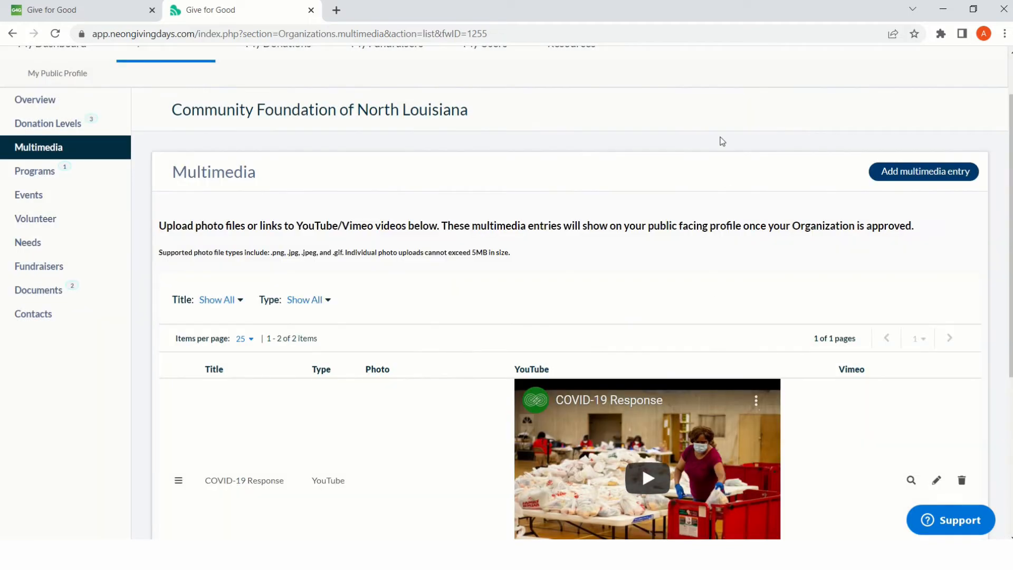
pyautogui.scroll(-4, 455, 361)
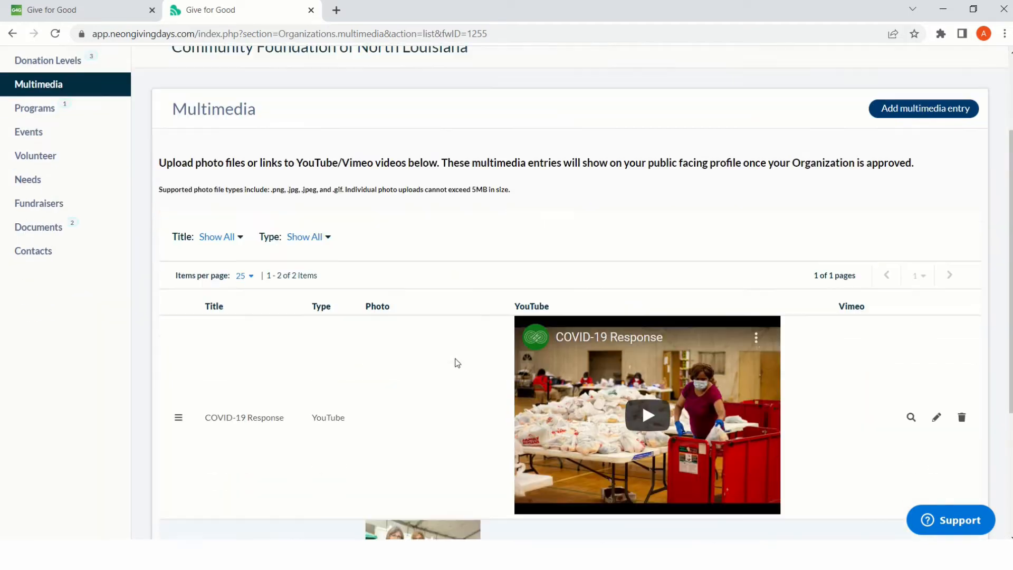
pyautogui.scroll(-2, 456, 364)
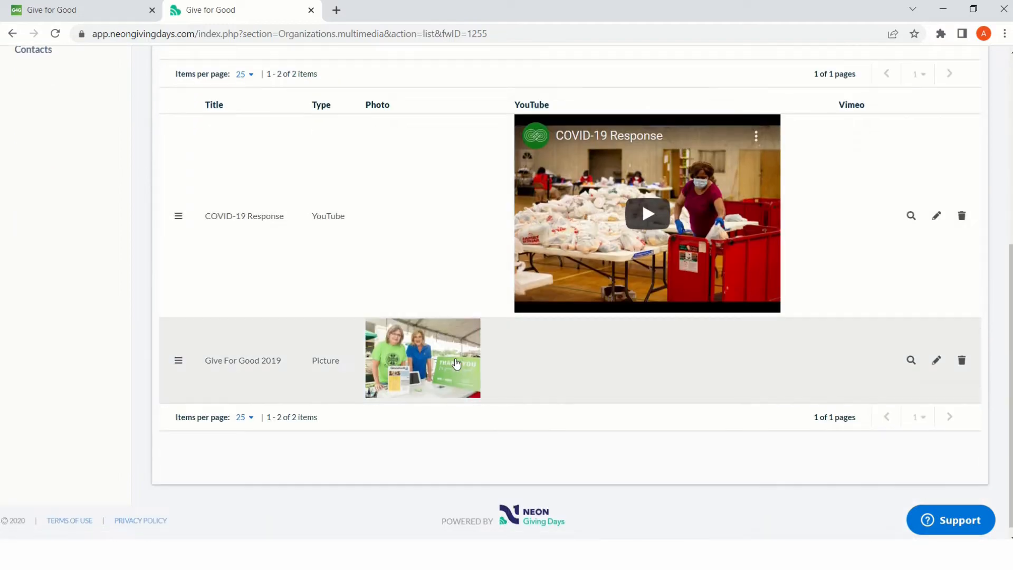
pyautogui.scroll(5, 456, 364)
pyautogui.scroll(2, 457, 364)
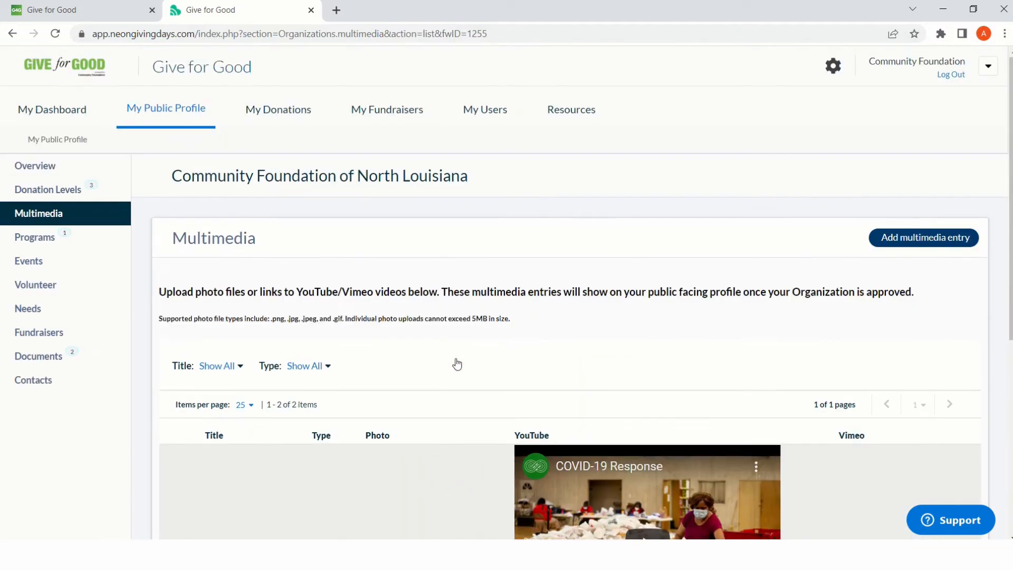
# - Start a new program in the organization's profile and name it "Early Childhood Education program"
pyautogui.click(52, 237)
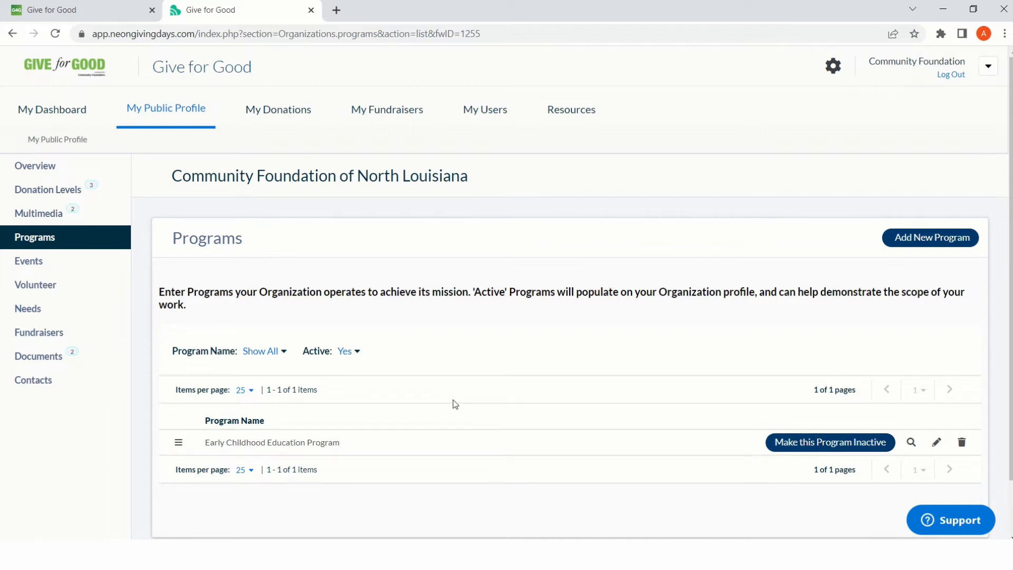
pyautogui.click(913, 240)
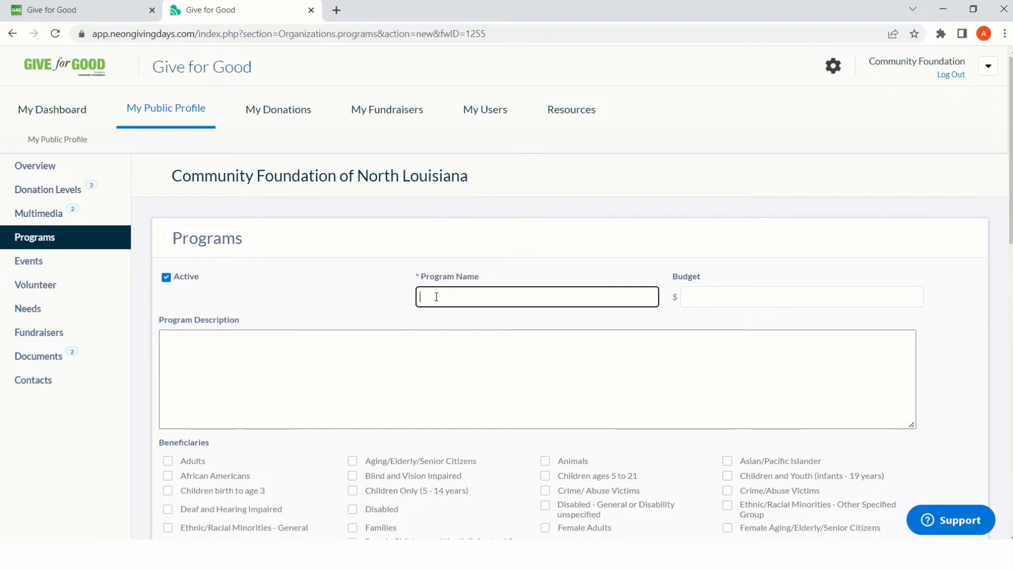
pyautogui.write('Early Childhood ')
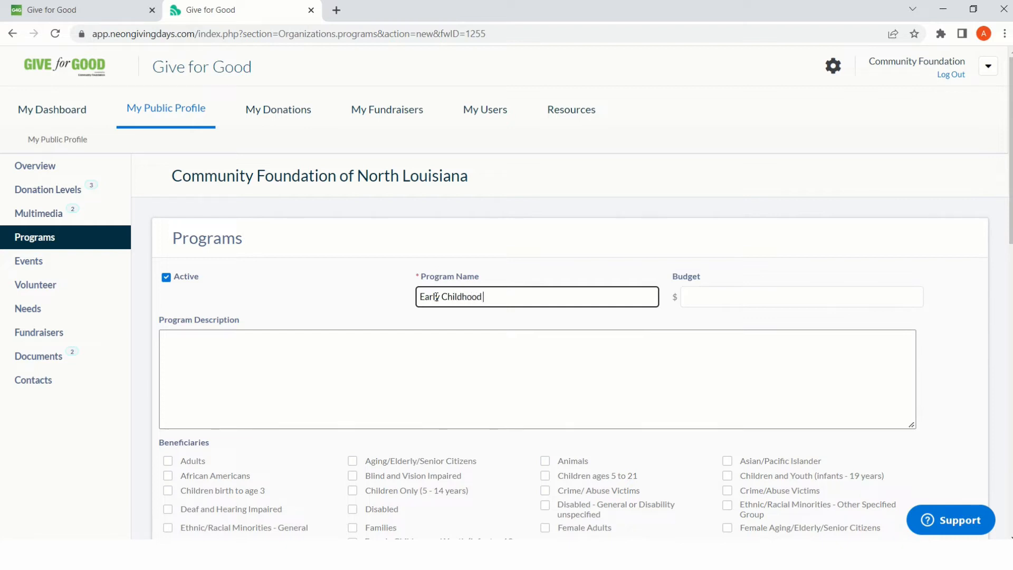
pyautogui.write('Education program')
pyautogui.press('Tab')
pyautogui.press('Tab')
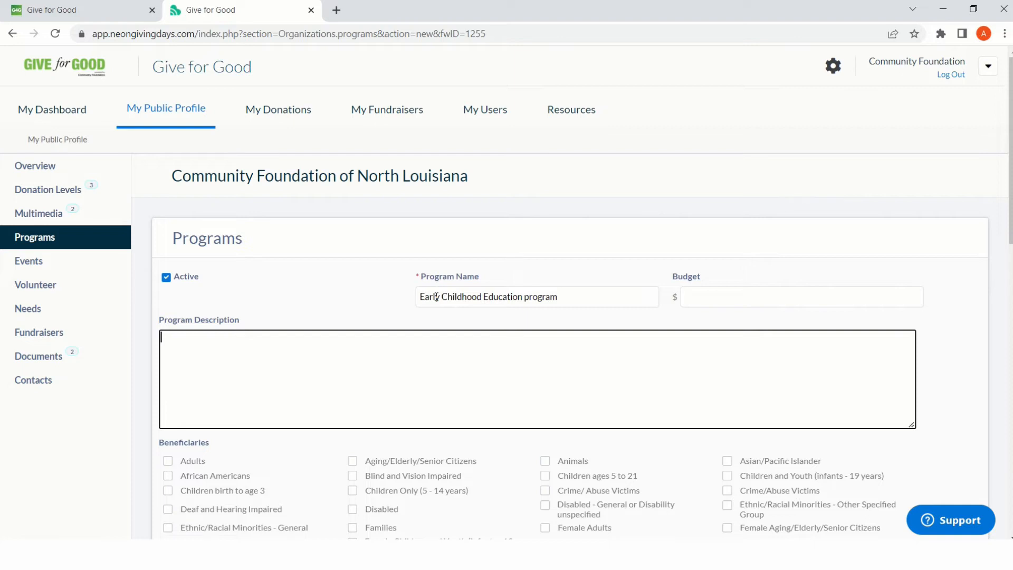
# - Enter the program description "providing scholarships for childcare for children ages 0-3"
pyautogui.write('prog')
pyautogui.press('BackSpace')
pyautogui.press('BackSpace')
pyautogui.write('oviding scholarships ')
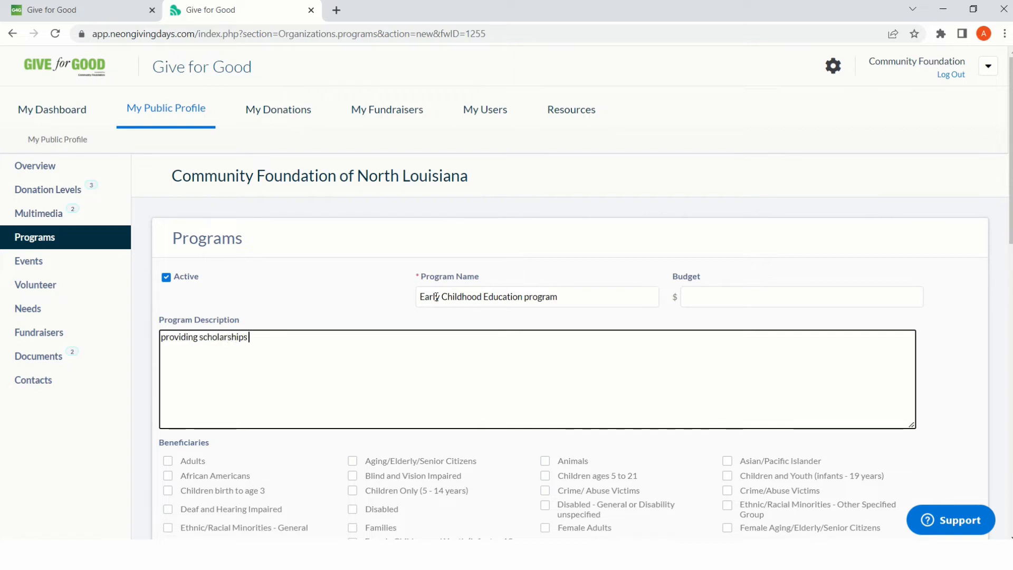
pyautogui.write('for childcare for children')
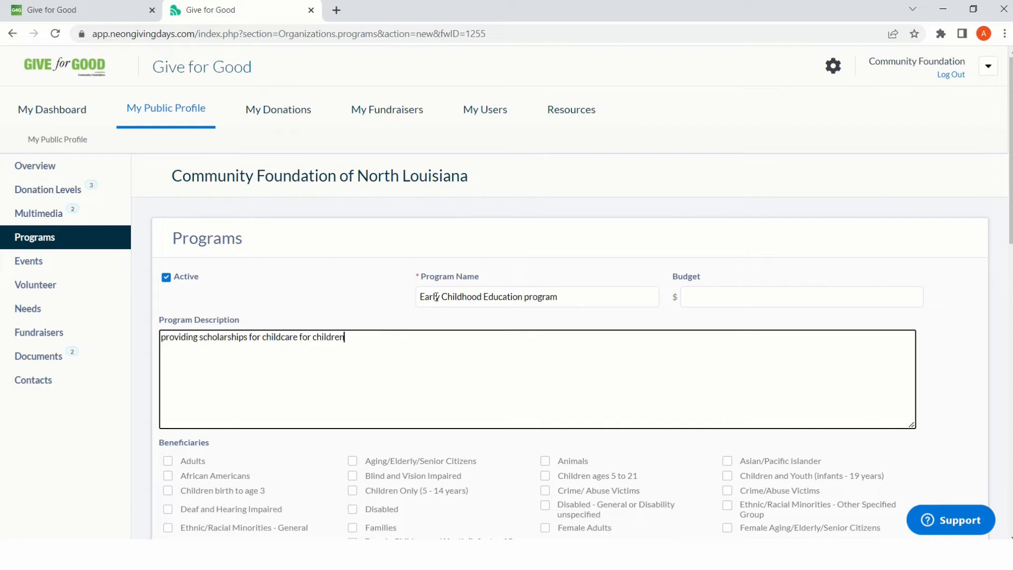
pyautogui.write(' ages 0-3')
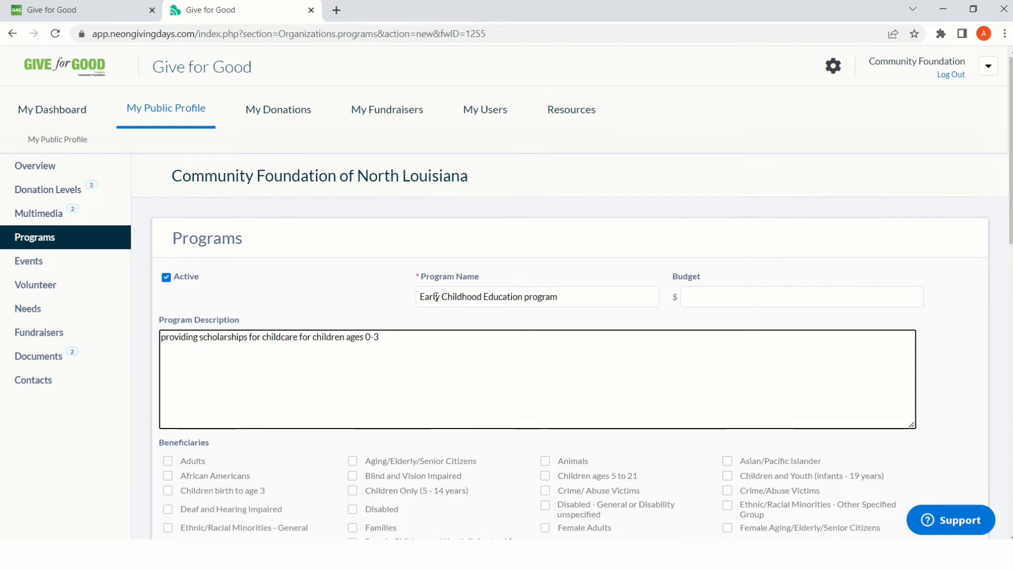
# - Select Infants/Babies (under age 5), Families and Children birth to age 3 as the program's beneficiaries
pyautogui.scroll(-8, 524, 350)
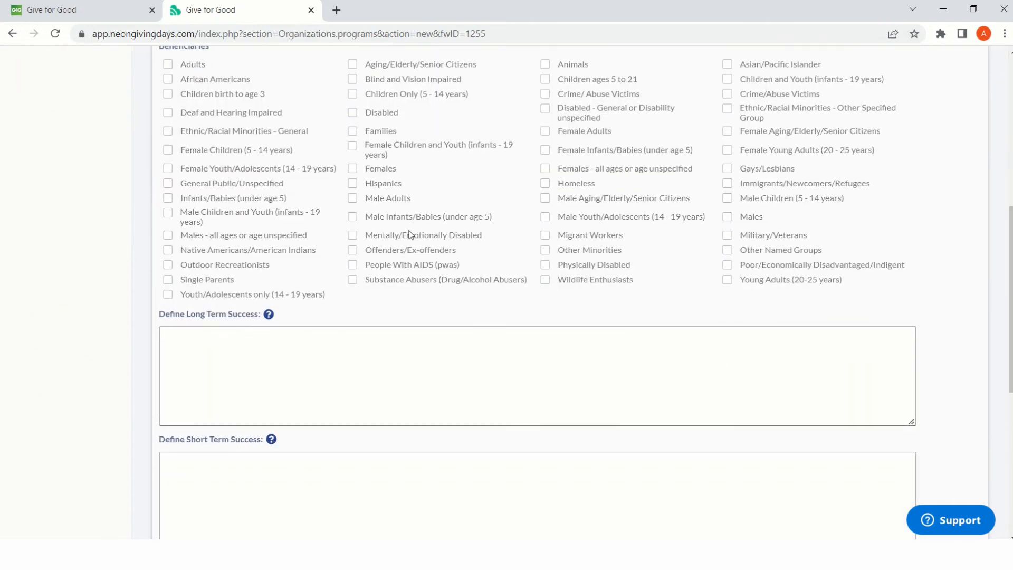
pyautogui.scroll(3, 371, 255)
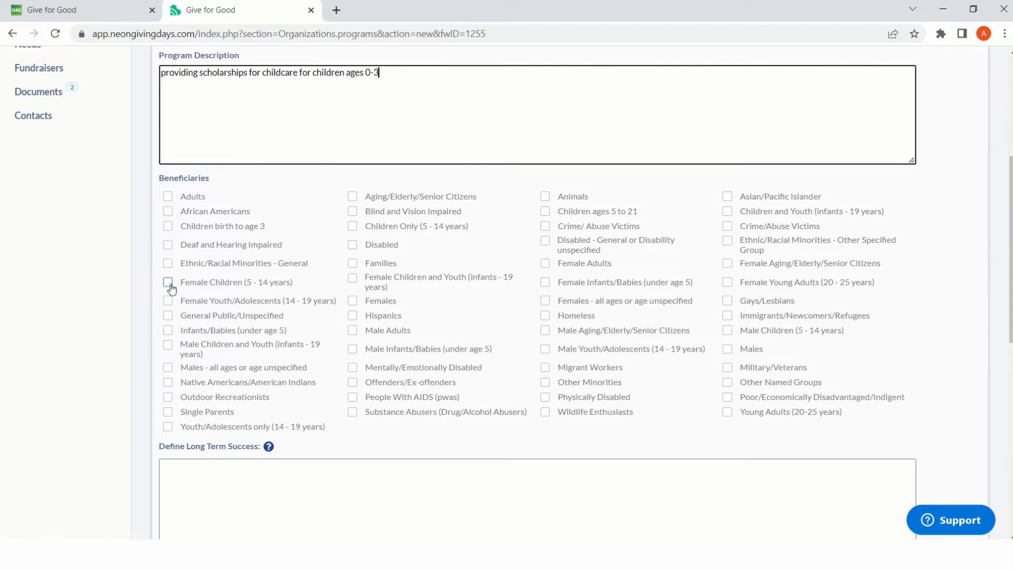
pyautogui.click(168, 330)
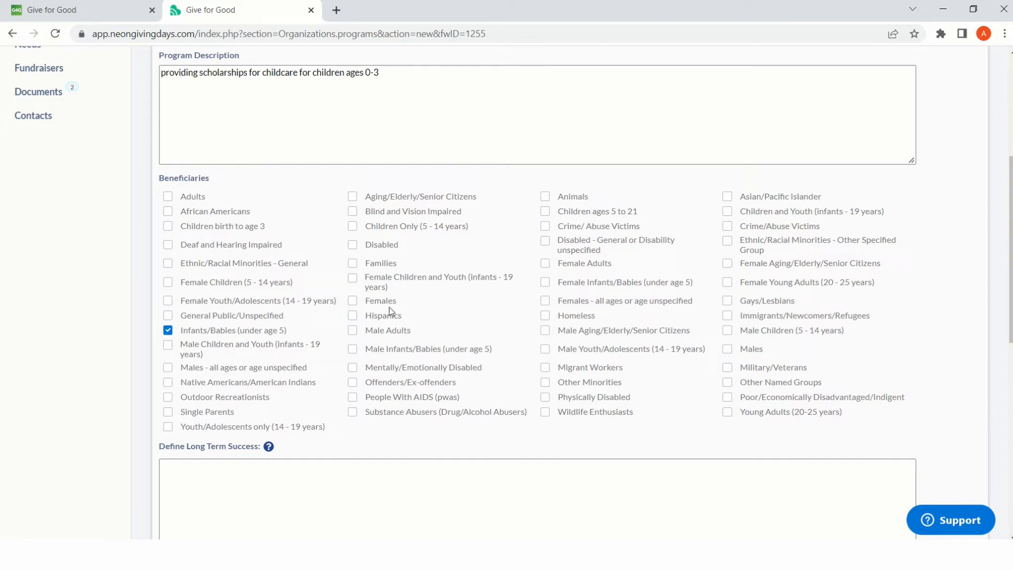
pyautogui.click(352, 262)
pyautogui.click(168, 225)
pyautogui.scroll(-3, 550, 360)
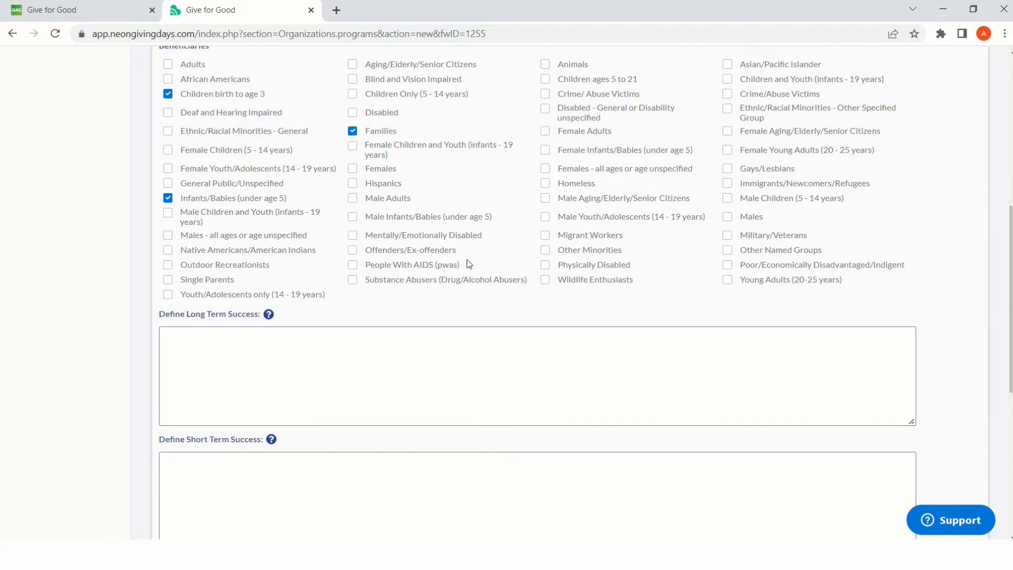
pyautogui.scroll(3, 469, 264)
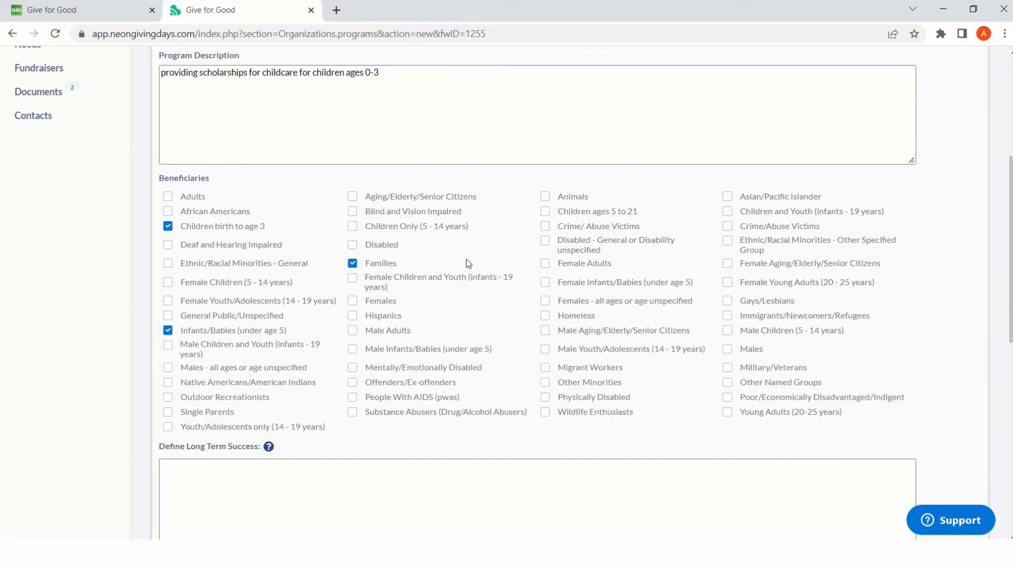
# - Review the long-term success, short-term success, progress monitoring and evidence fields, and submit the new program
pyautogui.scroll(-2, 467, 262)
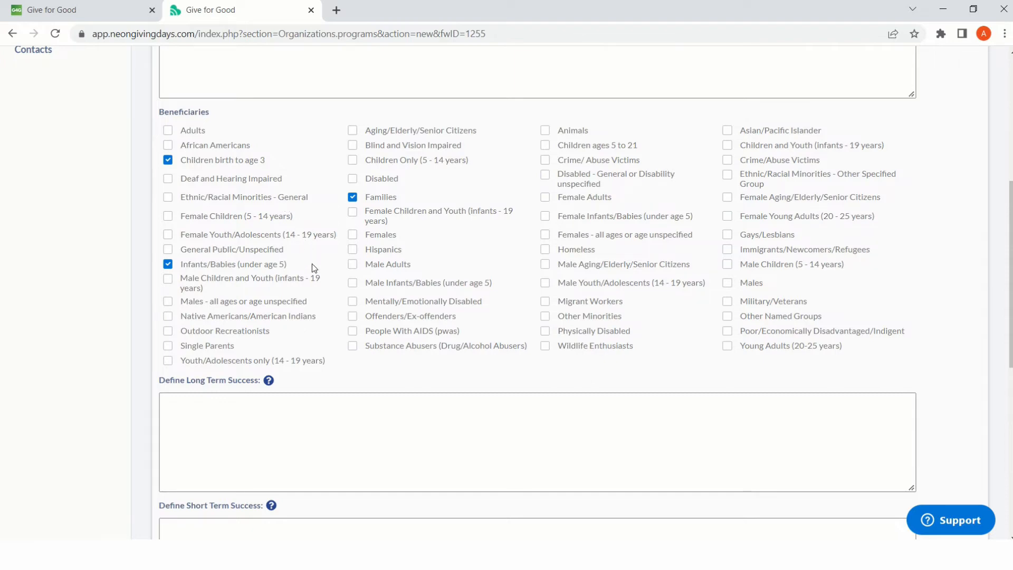
pyautogui.scroll(-5, 311, 267)
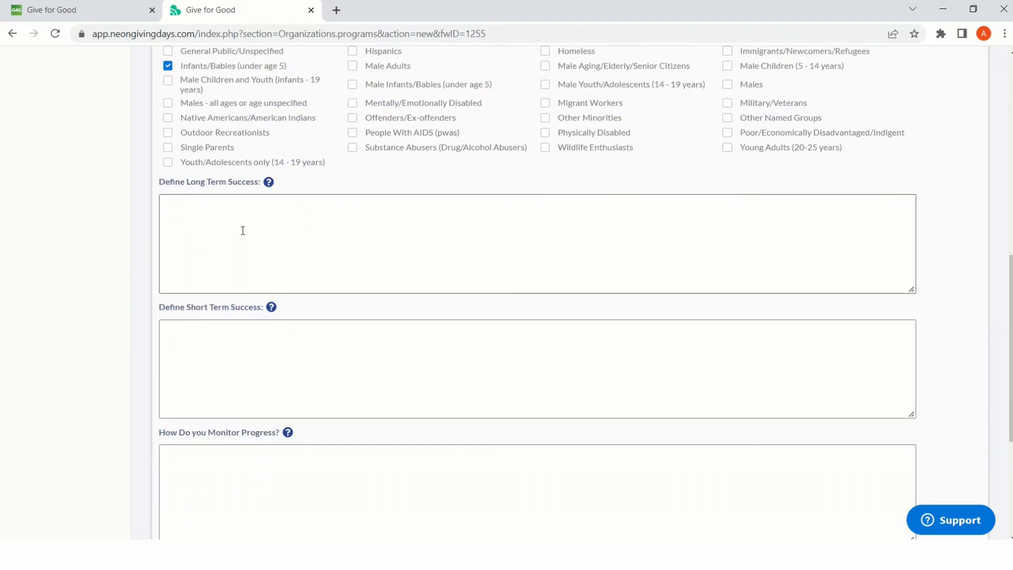
pyautogui.moveTo(269, 189)
pyautogui.scroll(-1, 200, 211)
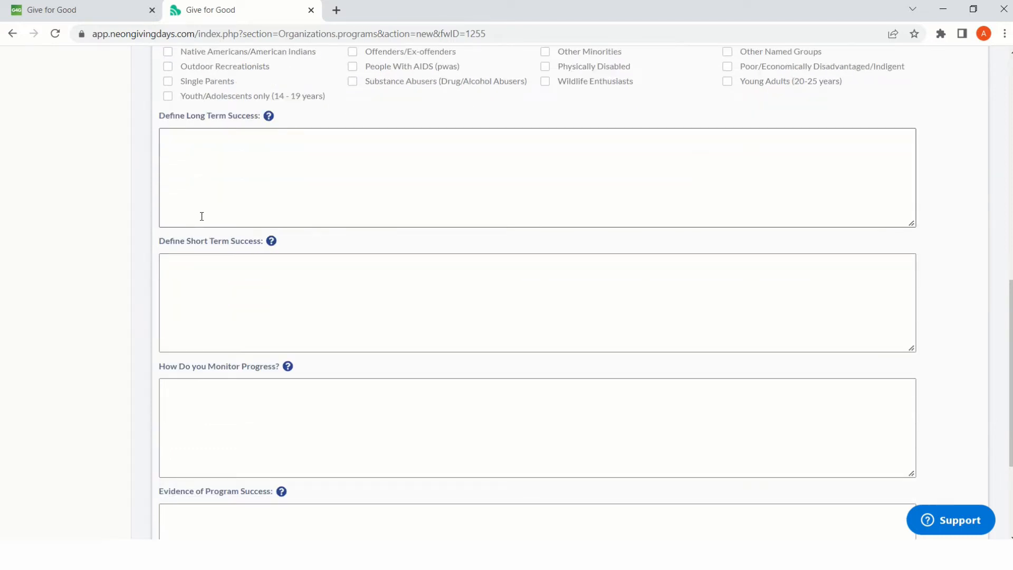
pyautogui.scroll(-1, 275, 298)
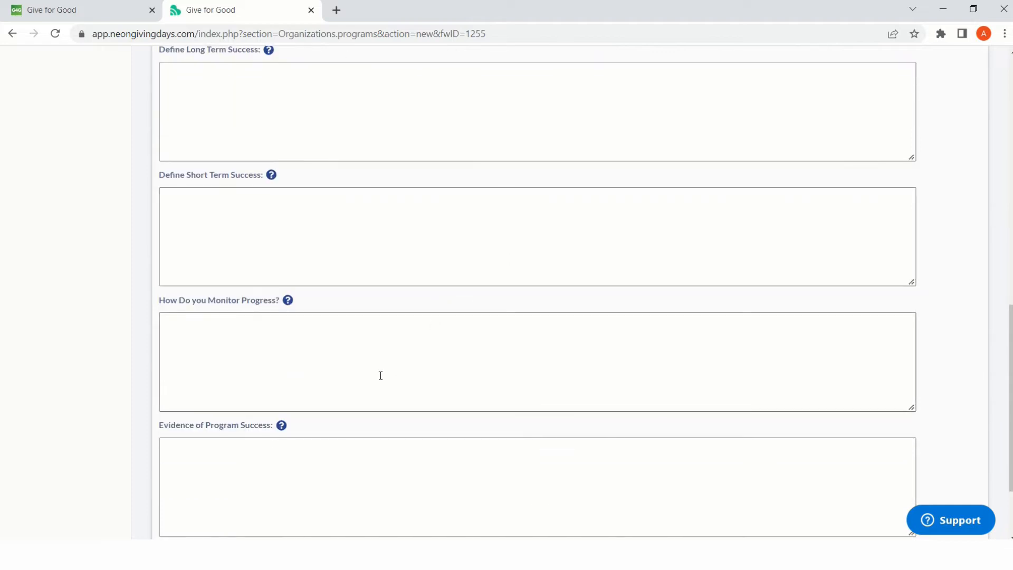
pyautogui.scroll(-1, 385, 375)
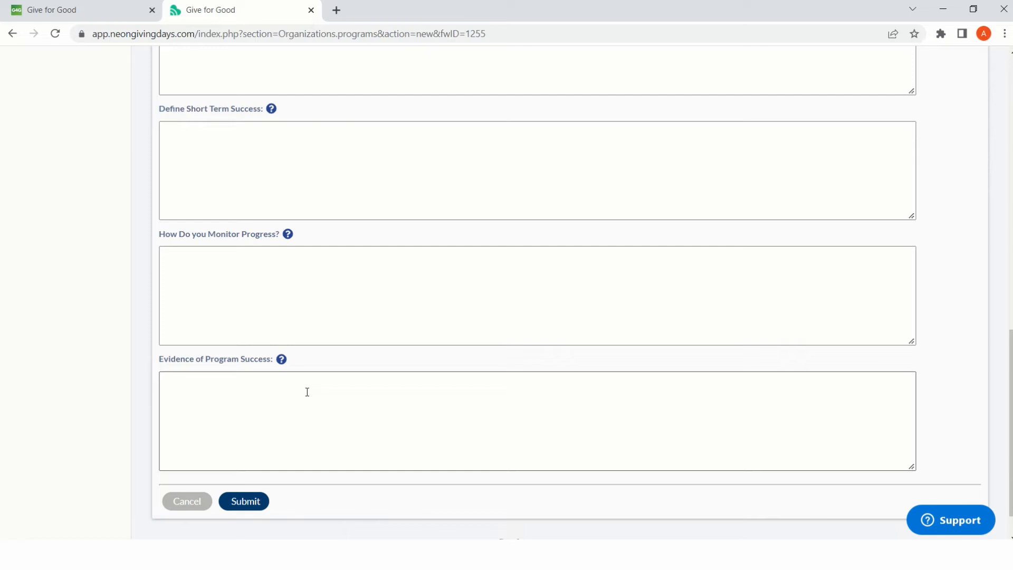
pyautogui.moveTo(285, 362)
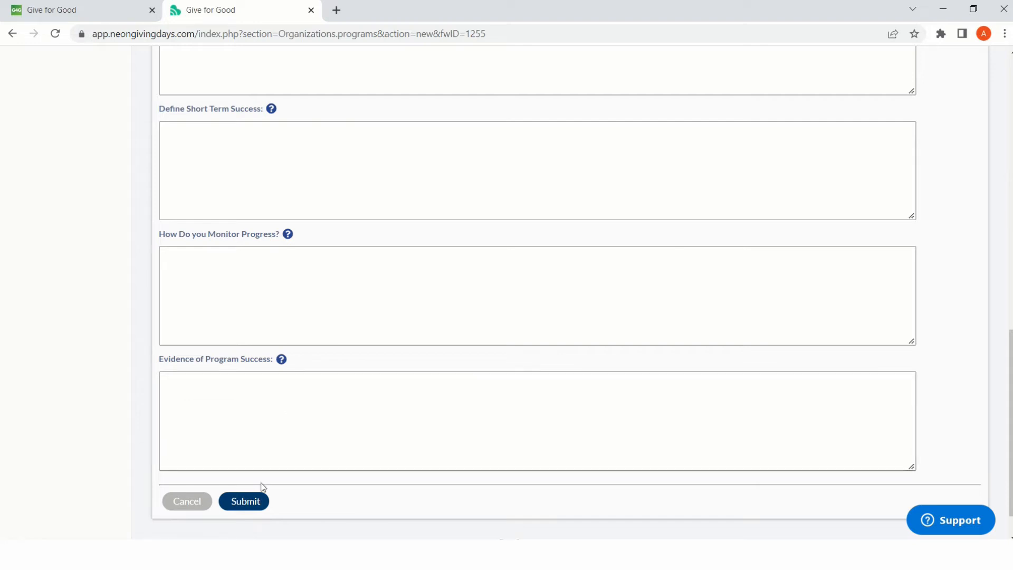
pyautogui.scroll(4, 355, 426)
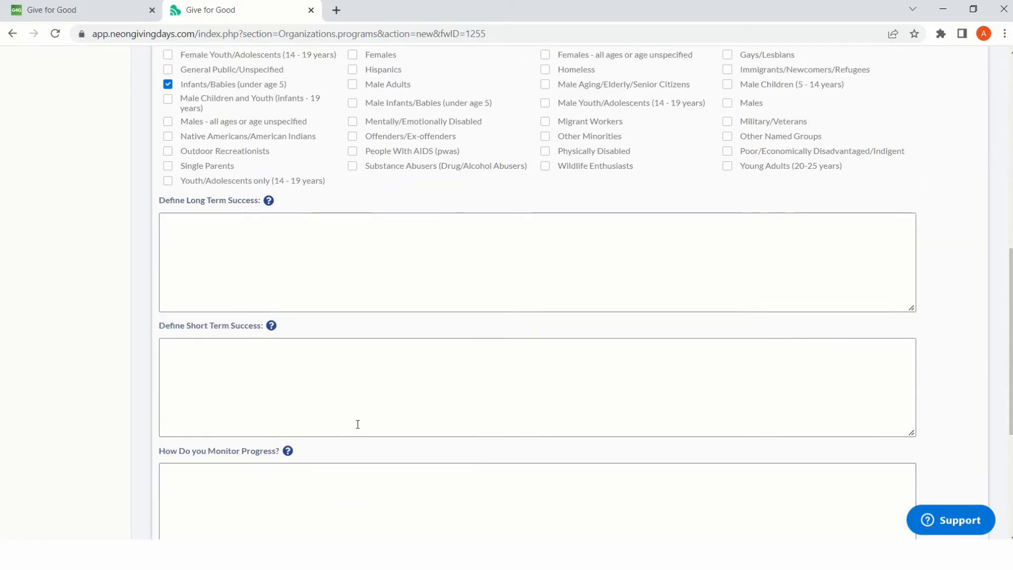
pyautogui.scroll(-4, 355, 426)
pyautogui.click(262, 501)
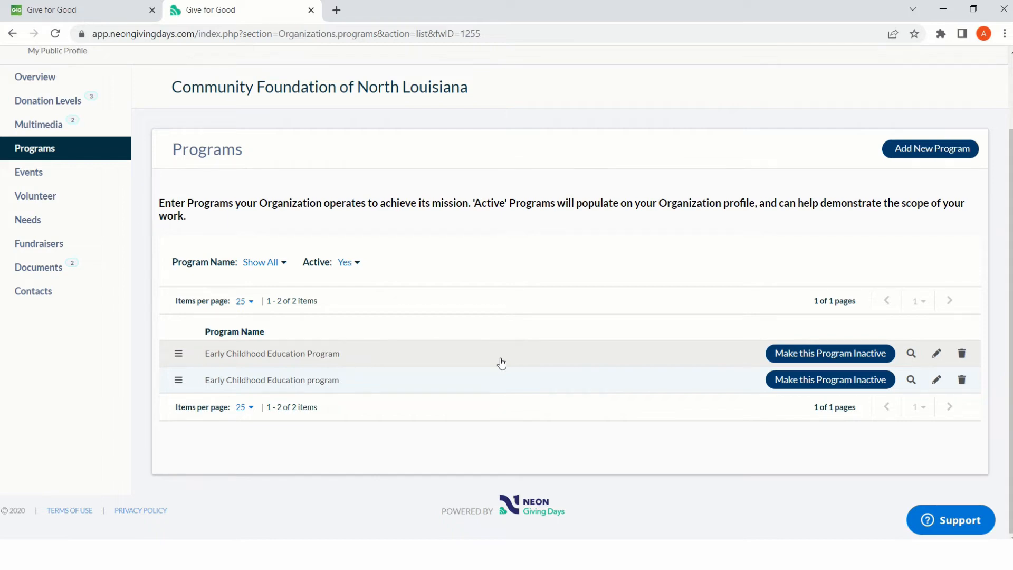
# - Examine the new event form in the profile's Events section, including the Virtual Event choices, and close it without submitting
pyautogui.click(64, 171)
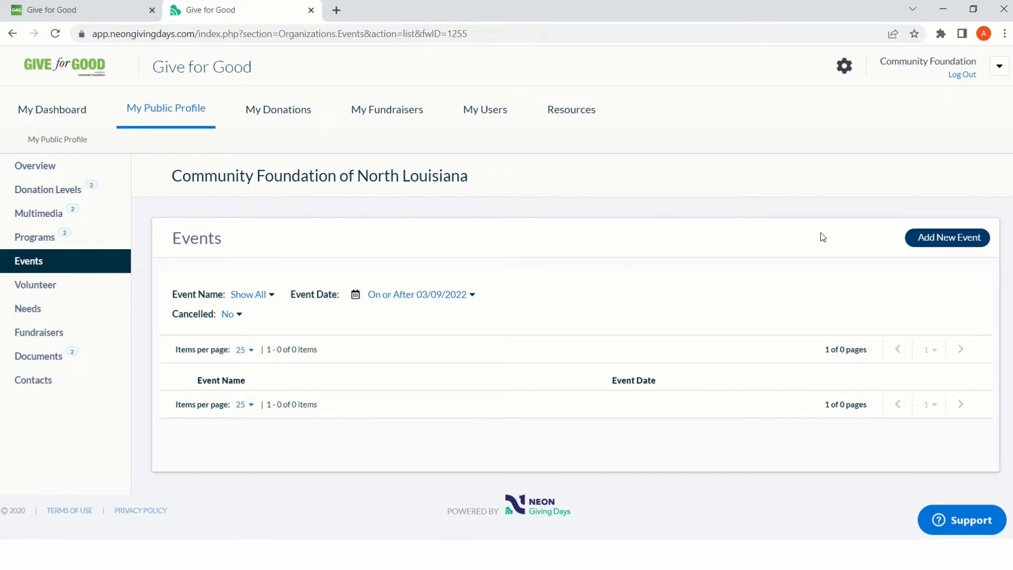
pyautogui.click(924, 240)
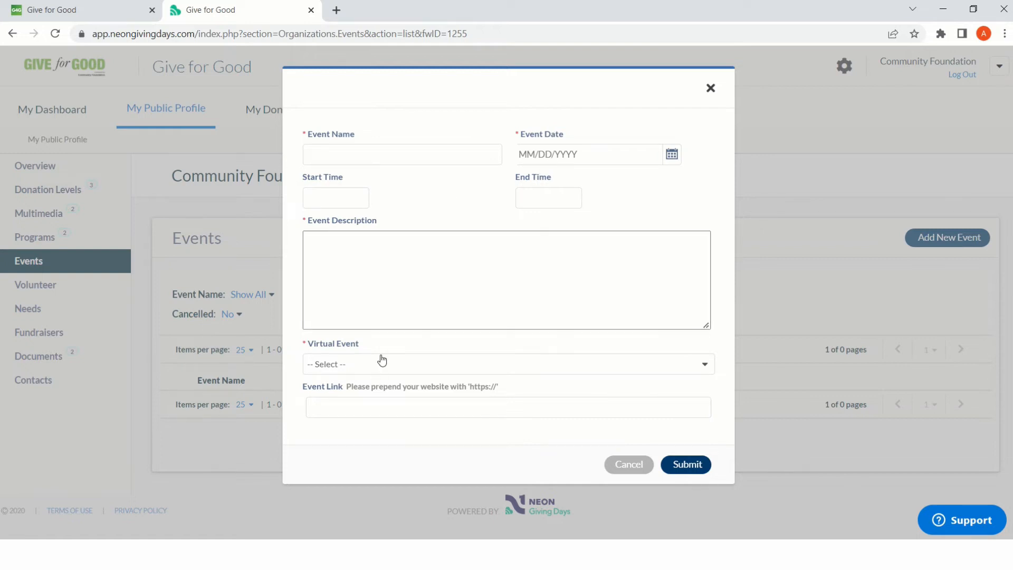
pyautogui.click(363, 366)
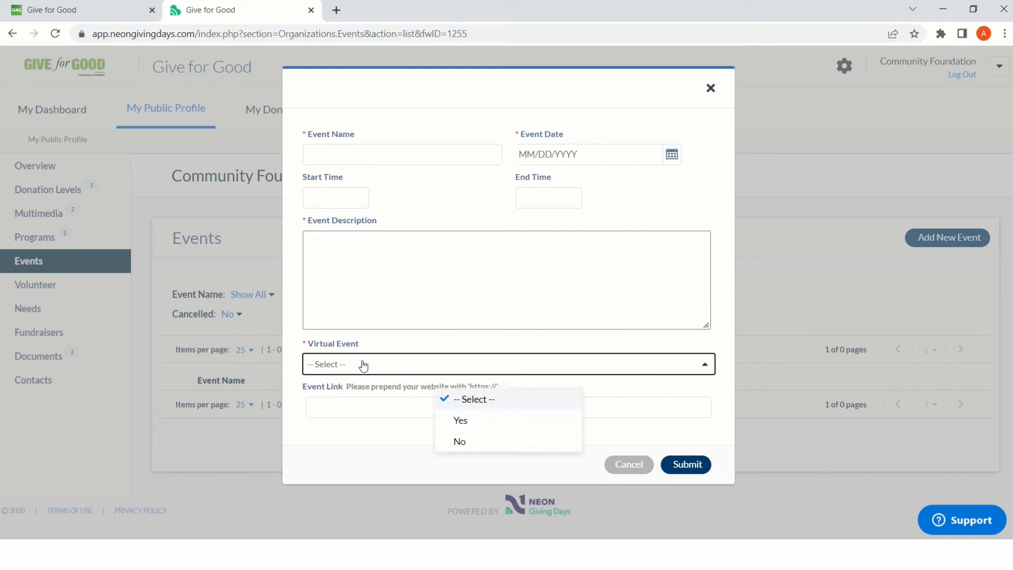
pyautogui.click(364, 366)
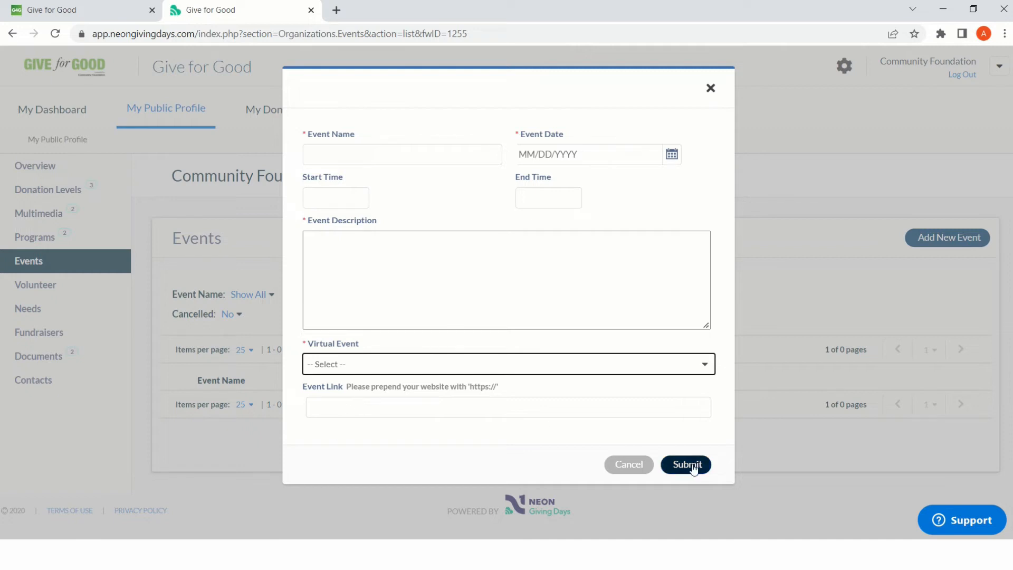
pyautogui.click(710, 89)
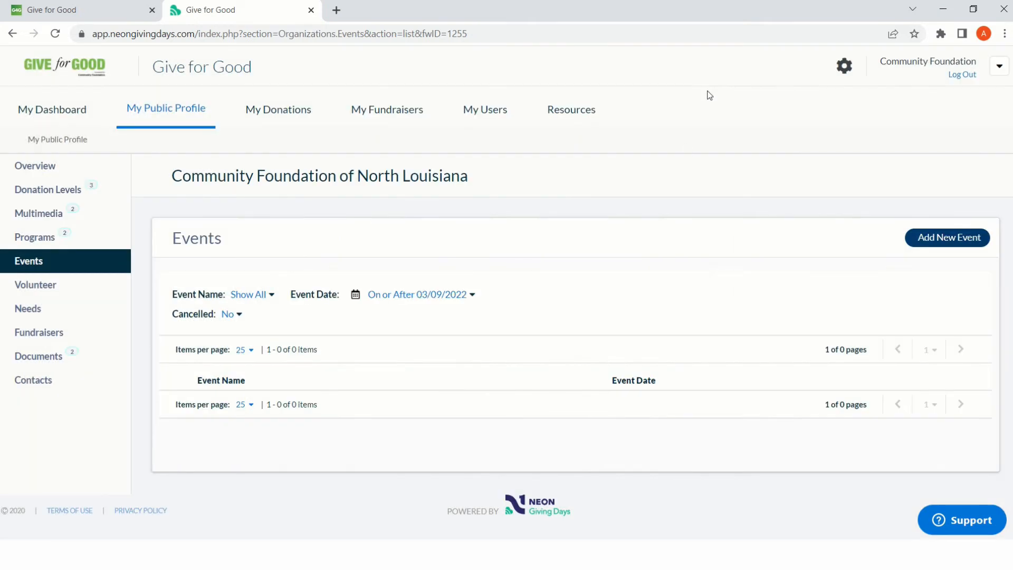
# - Examine the new volunteer opportunity form, choosing Yes for publishing contact information to check the contact fields, and close it without submitting
pyautogui.click(57, 292)
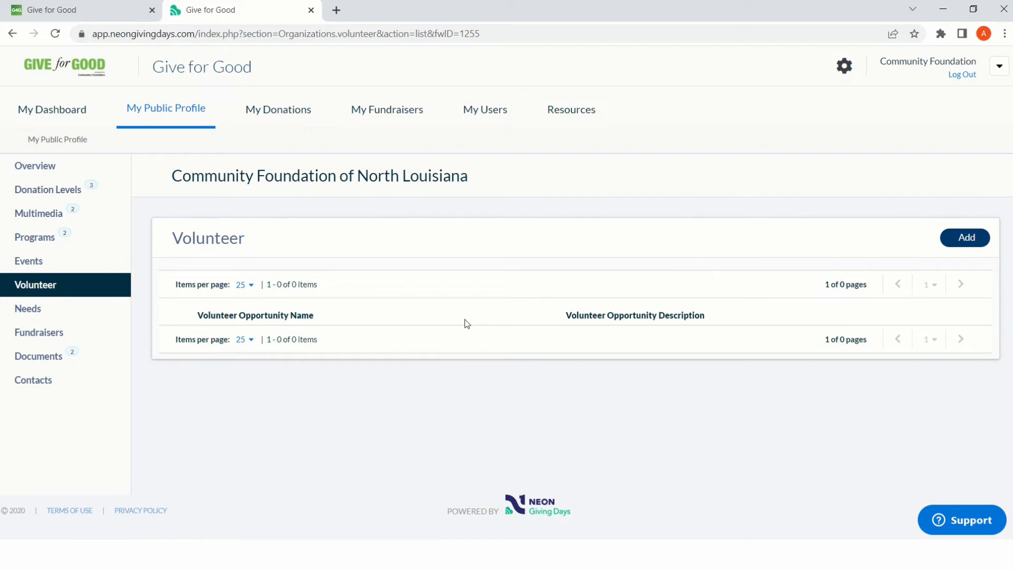
pyautogui.click(954, 249)
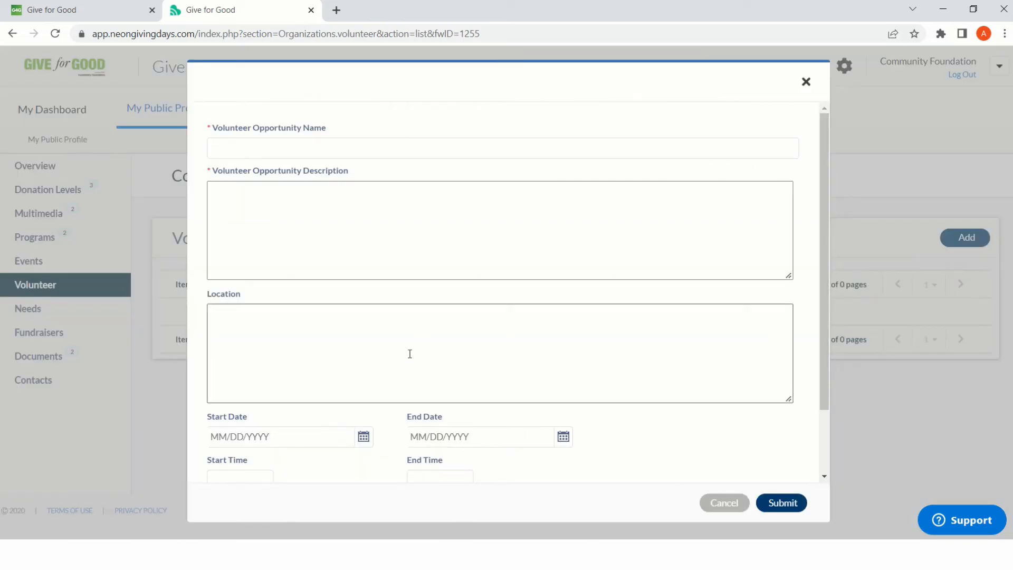
pyautogui.scroll(-2, 410, 353)
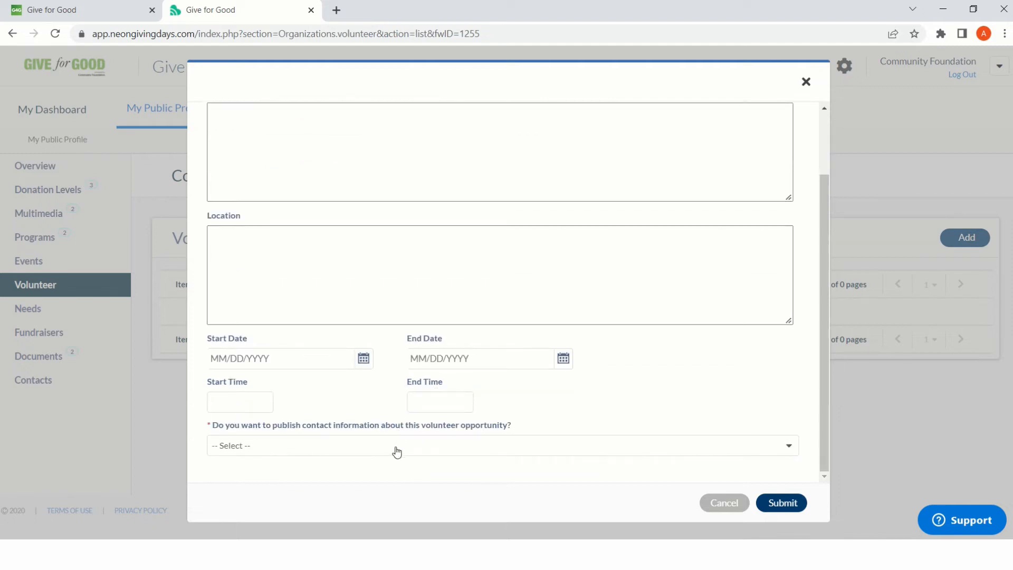
pyautogui.click(396, 452)
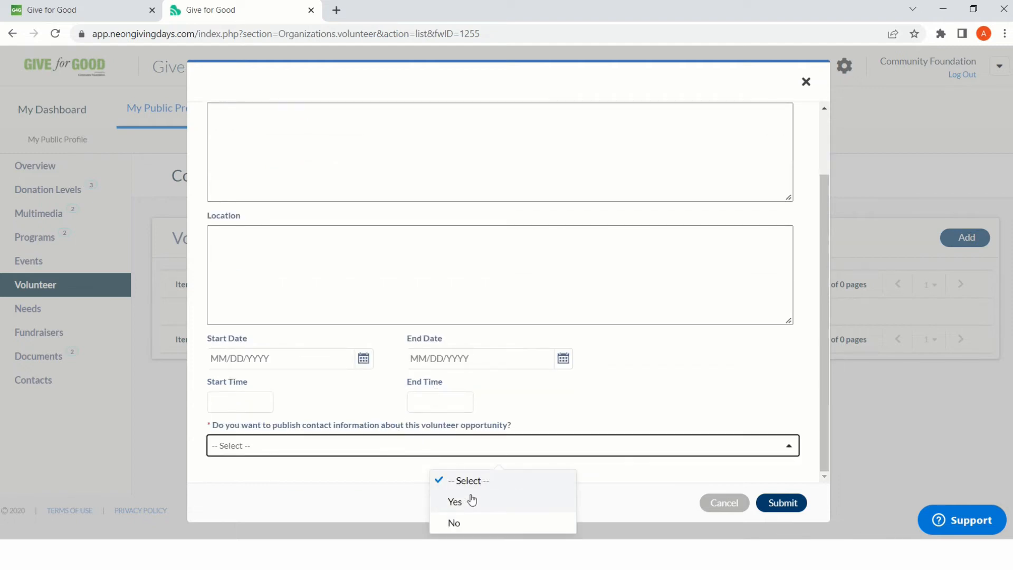
pyautogui.click(572, 445)
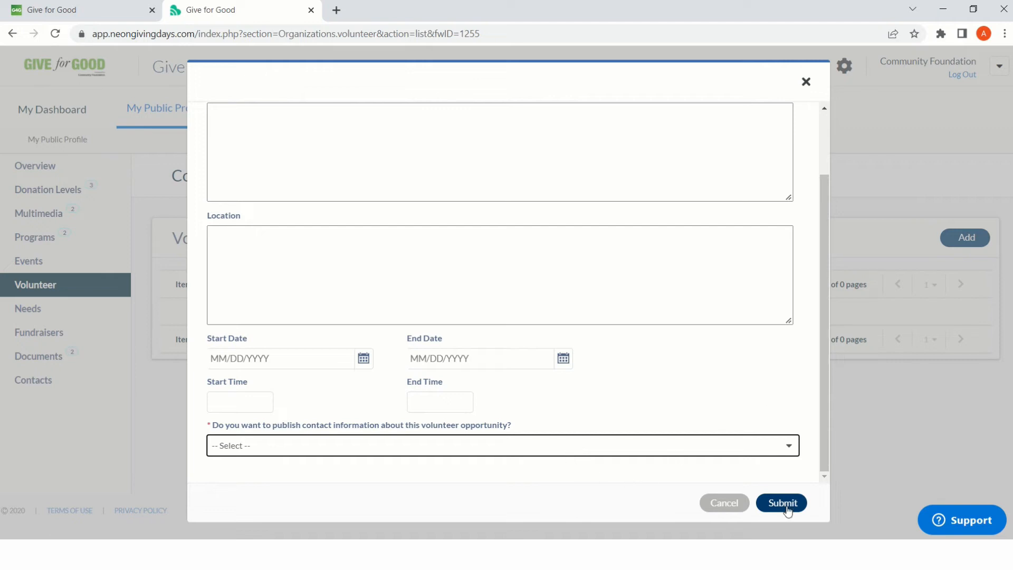
pyautogui.click(530, 451)
pyautogui.click(470, 502)
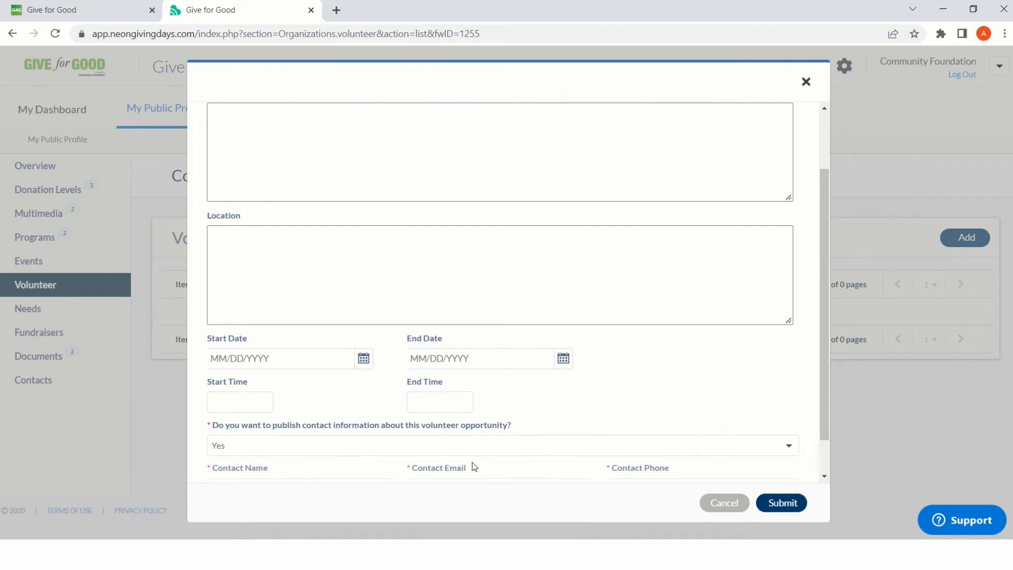
pyautogui.scroll(-1, 473, 466)
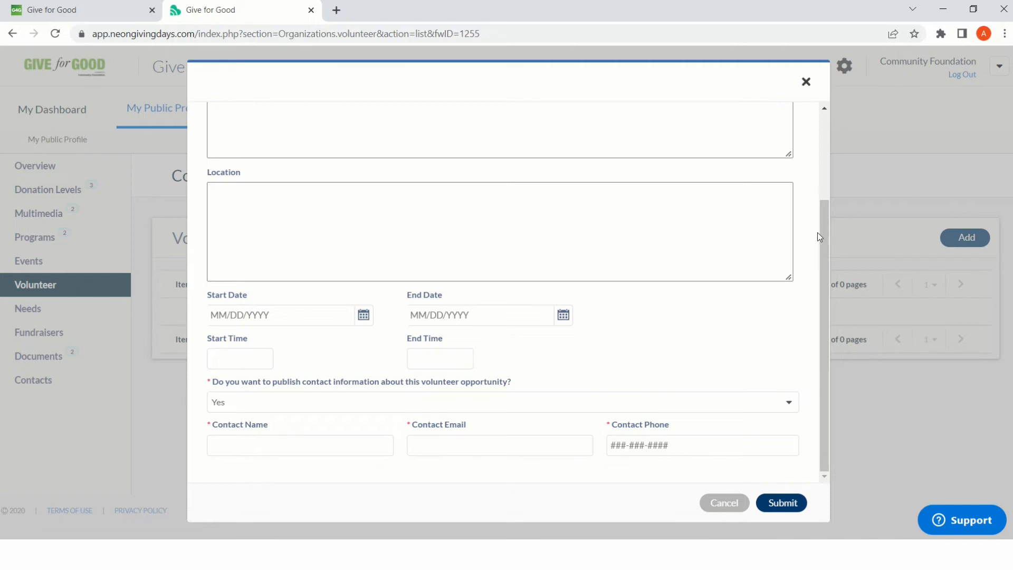
pyautogui.click(804, 83)
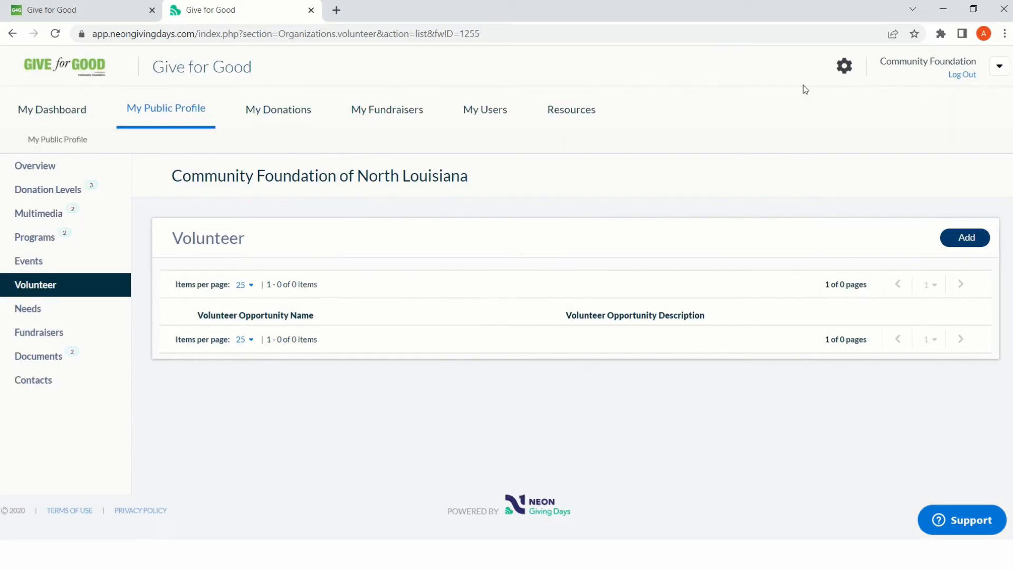
# - Examine the new entry form in the profile's Needs section and close it without submitting
pyautogui.click(76, 317)
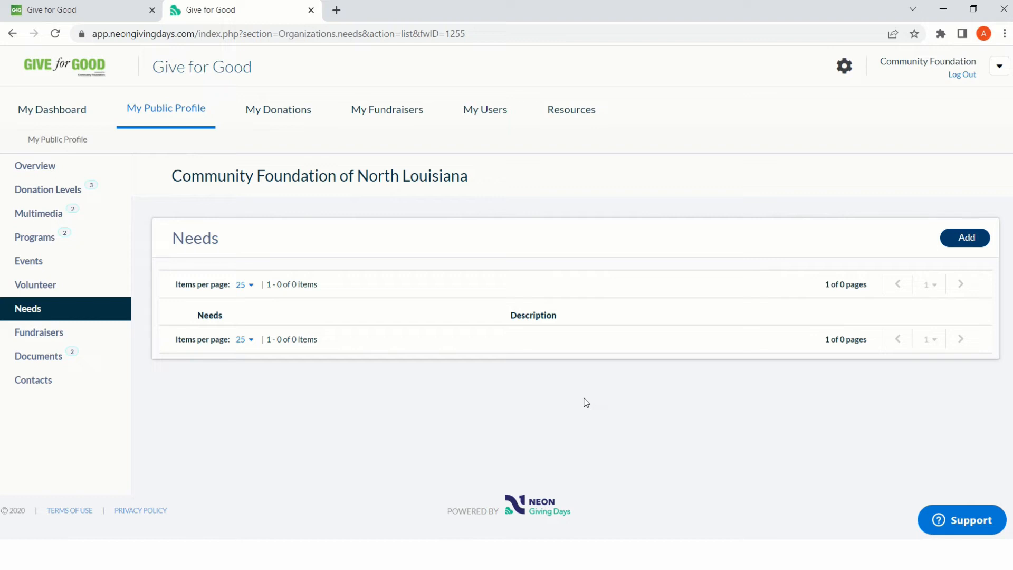
pyautogui.click(983, 244)
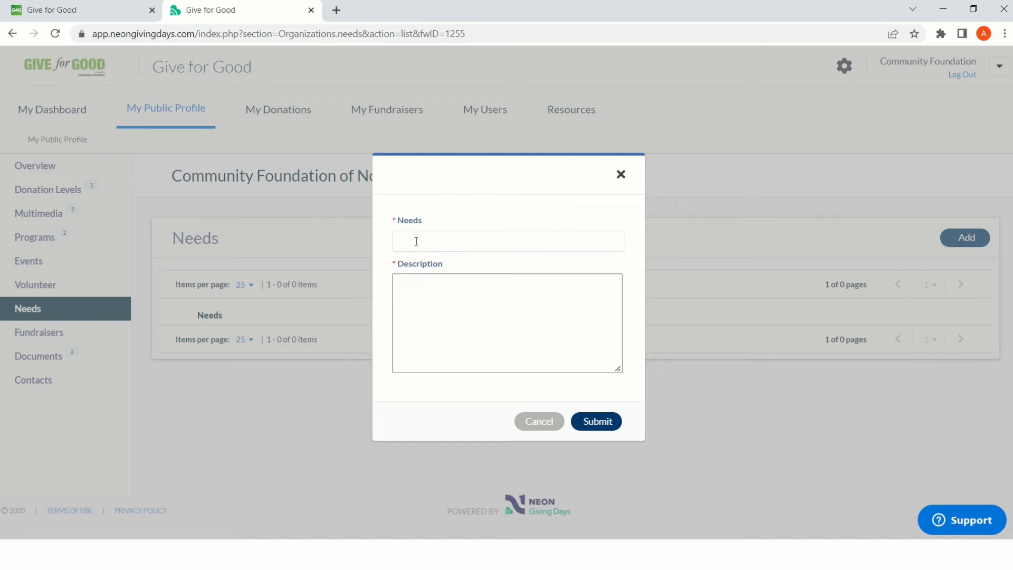
pyautogui.click(621, 175)
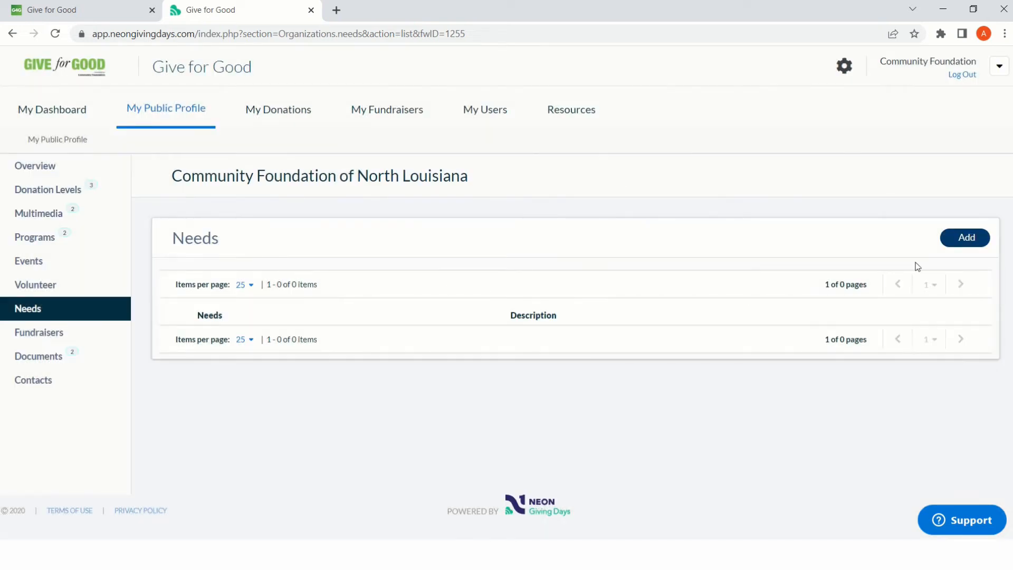
# - Review the active and the deactivated or declined fundraisers in the organization's profile
pyautogui.click(47, 333)
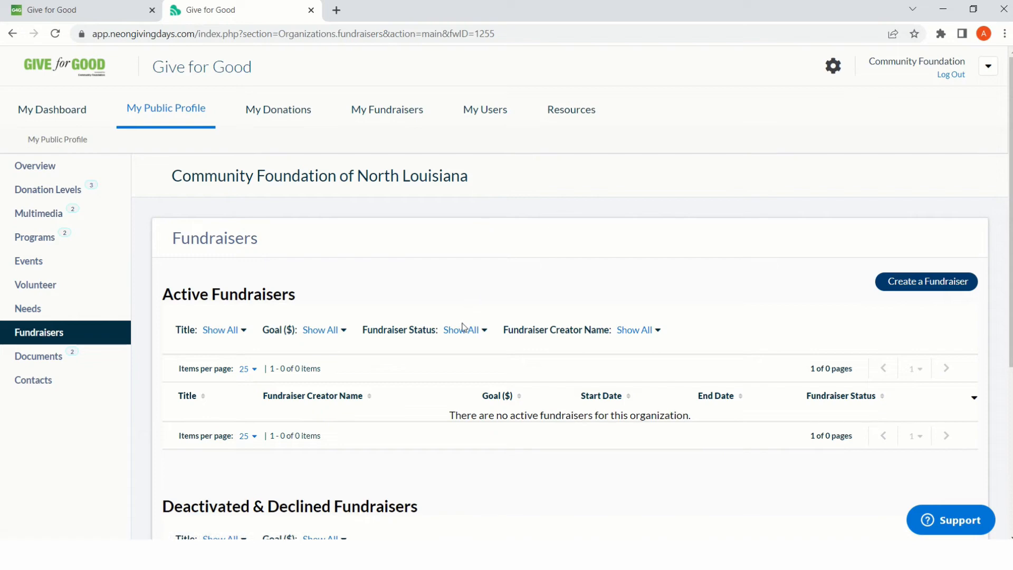
pyautogui.scroll(-5, 462, 327)
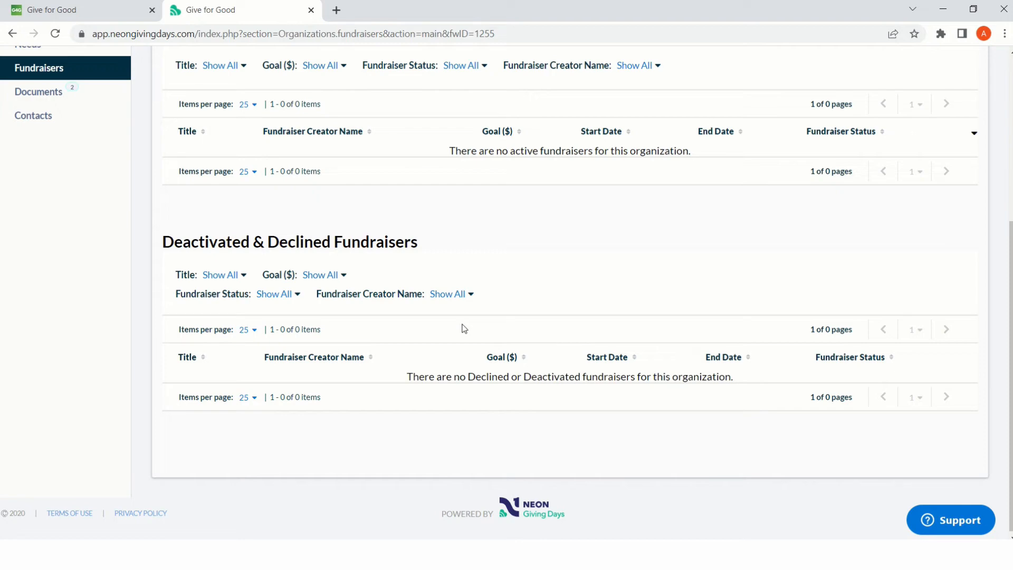
pyautogui.scroll(3, 542, 178)
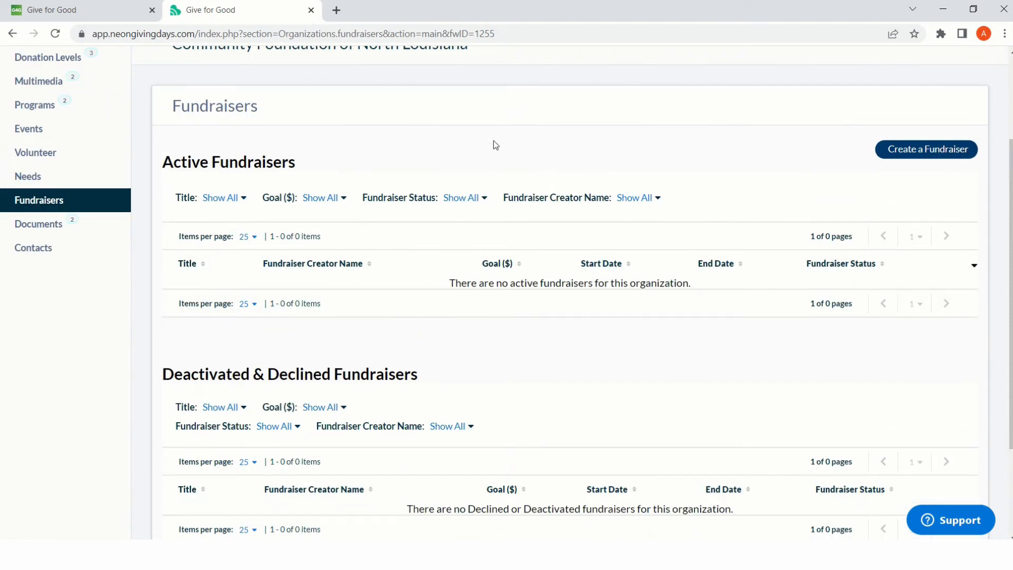
# - Examine the new document form and its document types, close it without submitting, and review the profile's archived documents
pyautogui.click(73, 226)
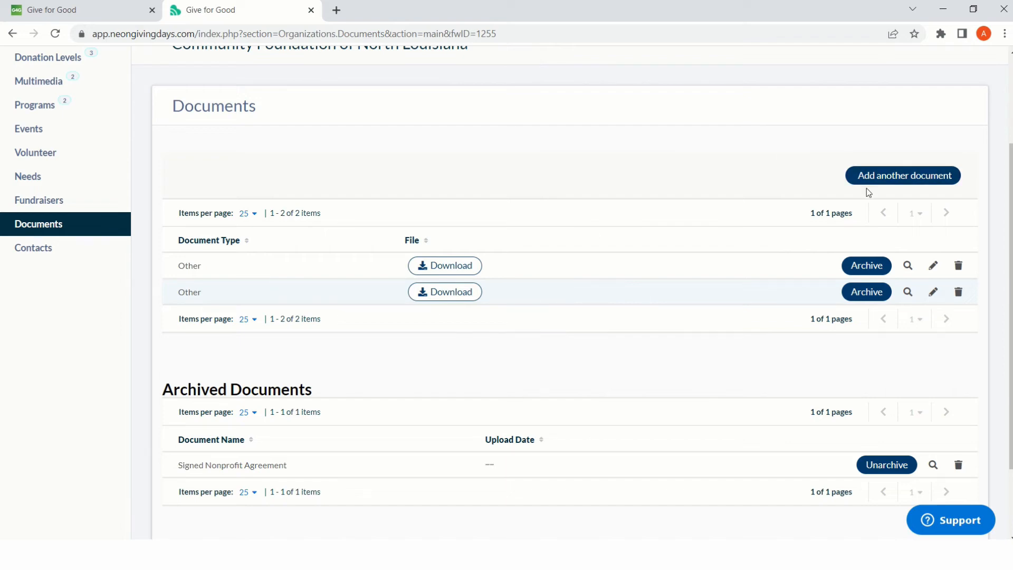
pyautogui.click(876, 176)
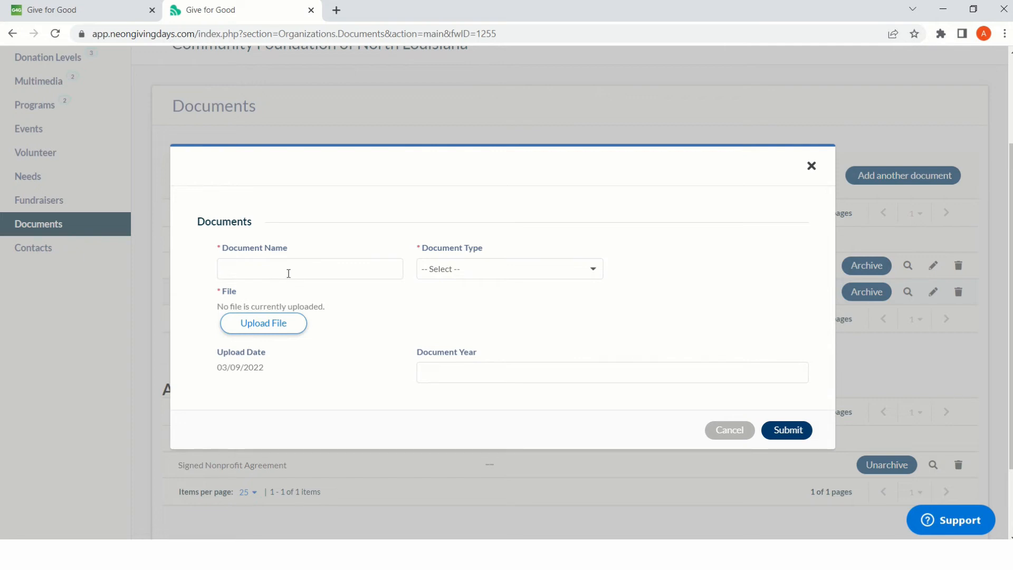
pyautogui.click(458, 276)
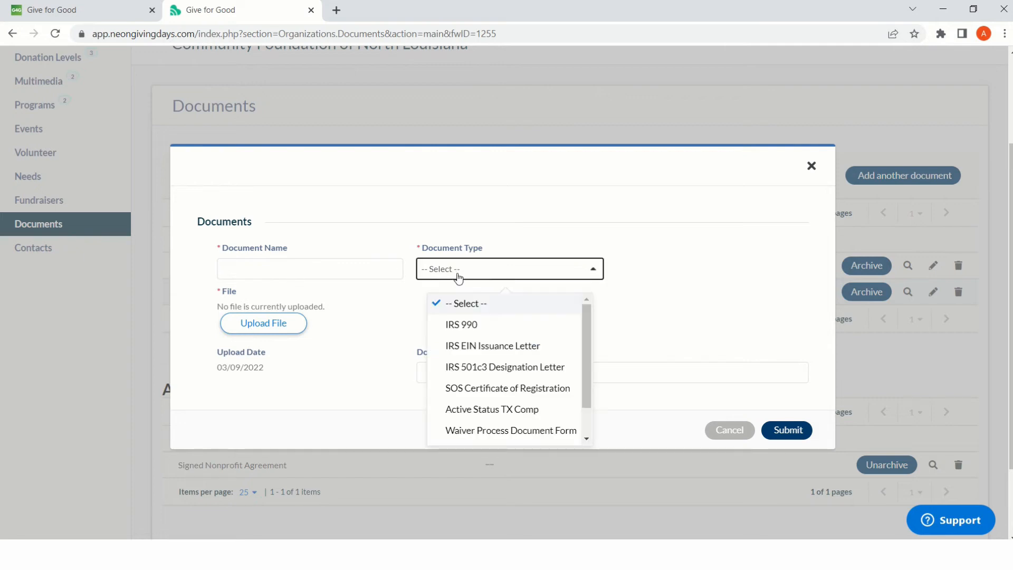
pyautogui.click(689, 325)
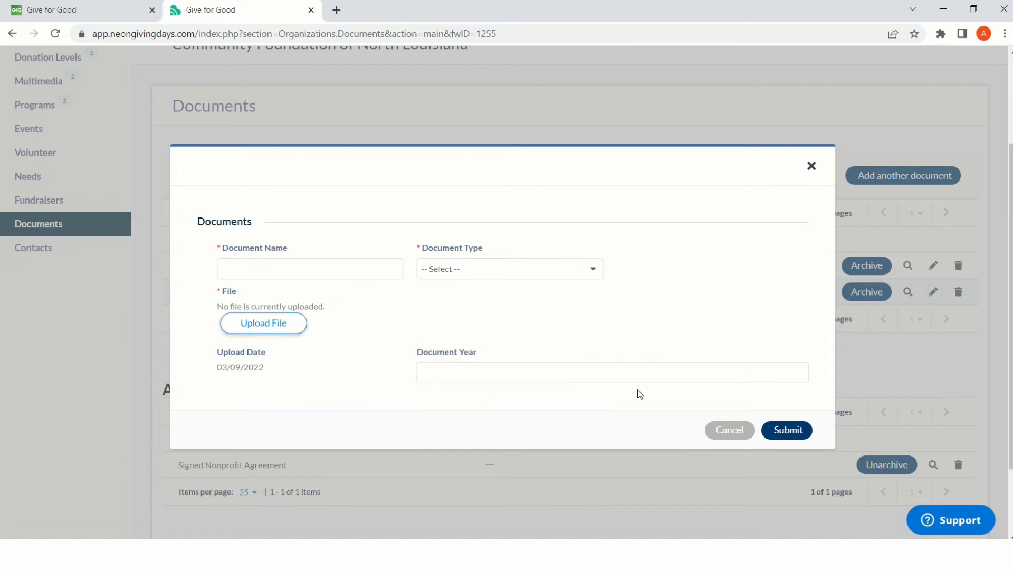
pyautogui.click(812, 167)
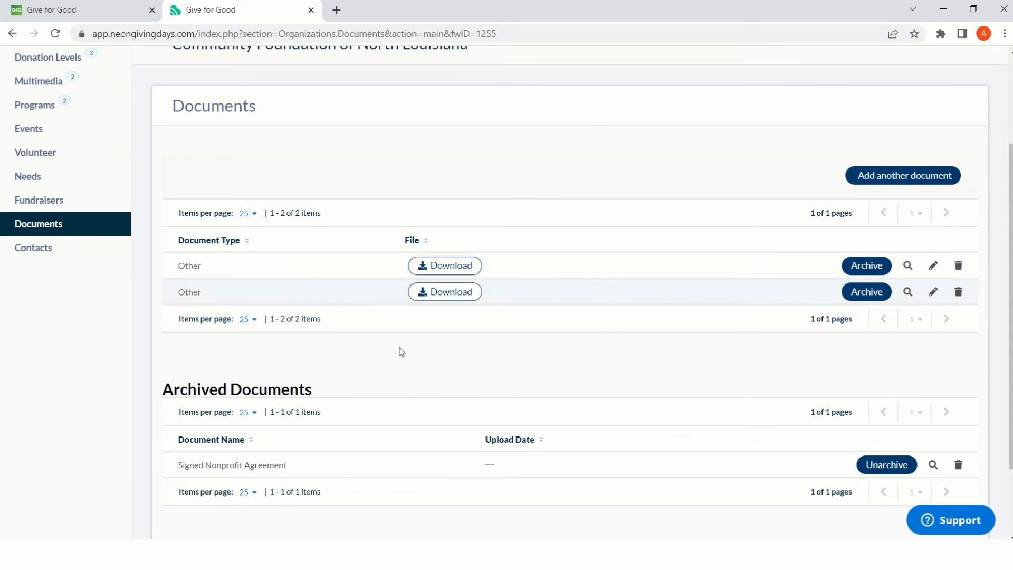
pyautogui.scroll(-2, 404, 364)
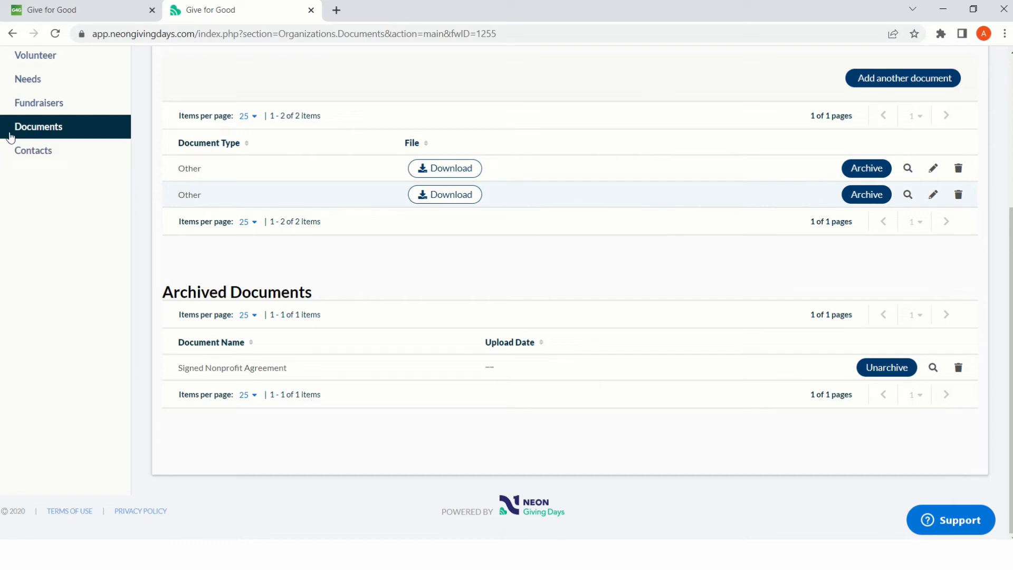
# - View the profile's contacts list and the account's active fundraisers page
pyautogui.click(27, 156)
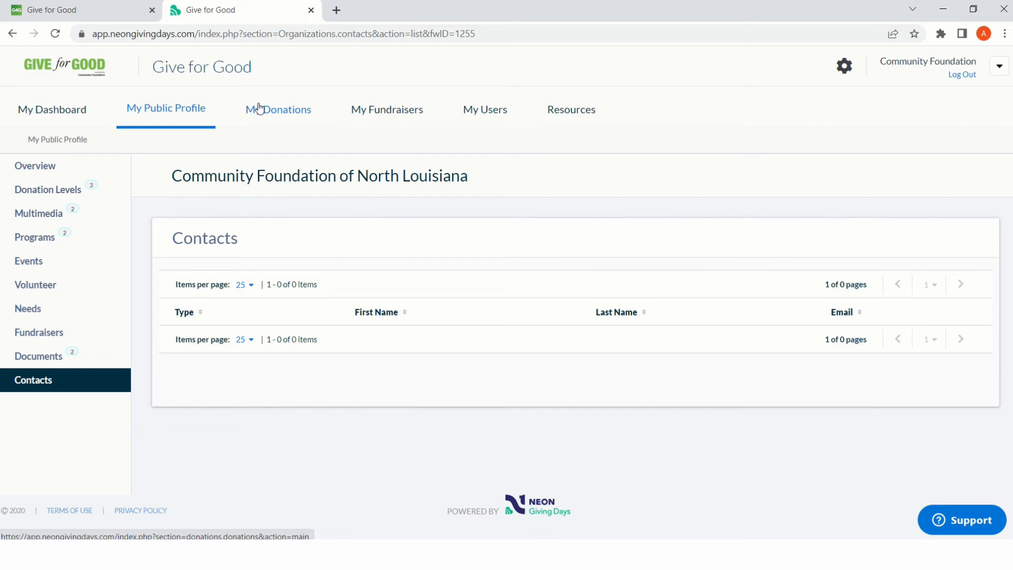
pyautogui.click(389, 118)
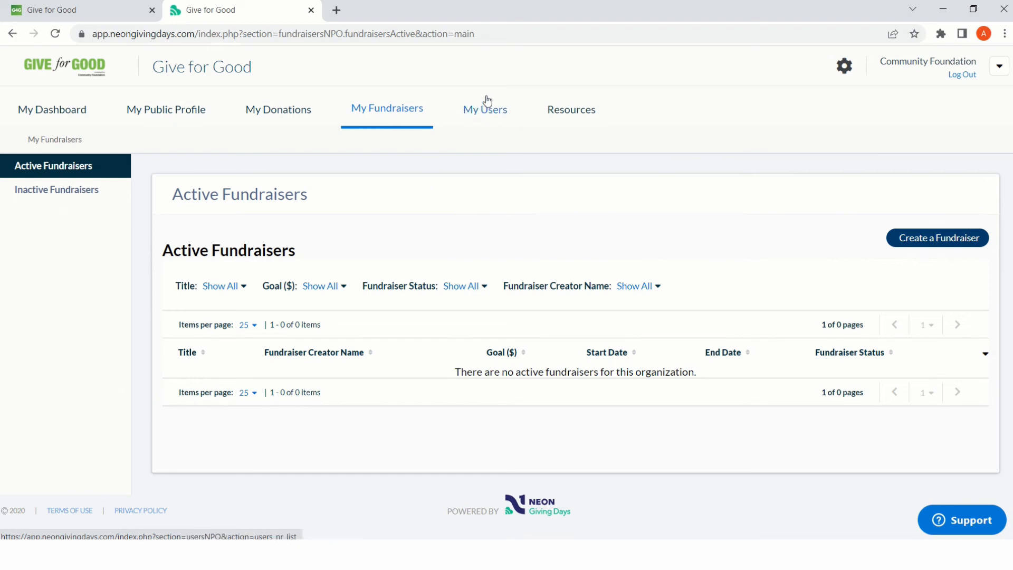
# - Examine the existing user's info, name edit form, access and email notification settings, and close them without changes
pyautogui.click(492, 117)
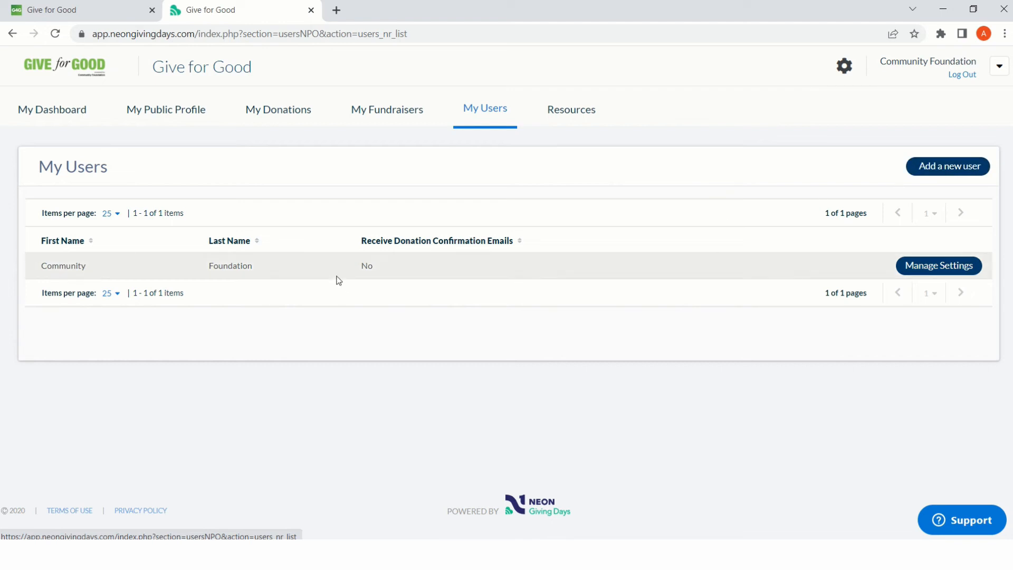
pyautogui.click(937, 272)
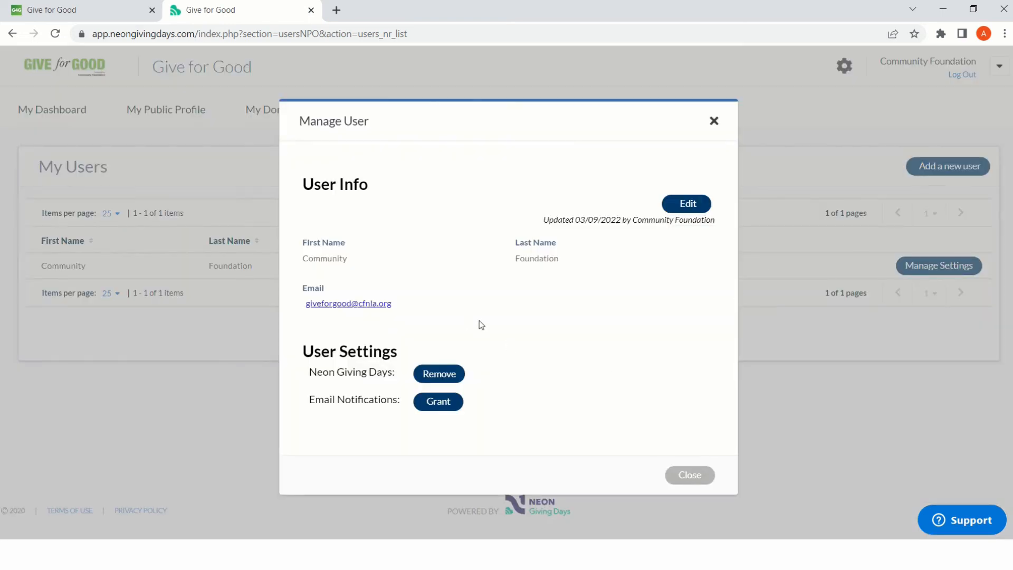
pyautogui.click(690, 207)
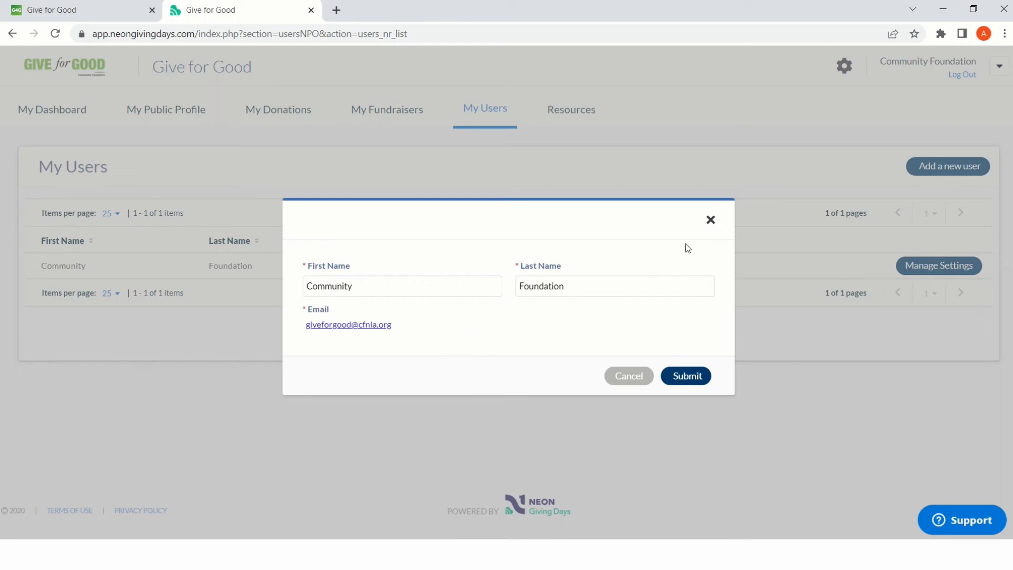
pyautogui.click(711, 220)
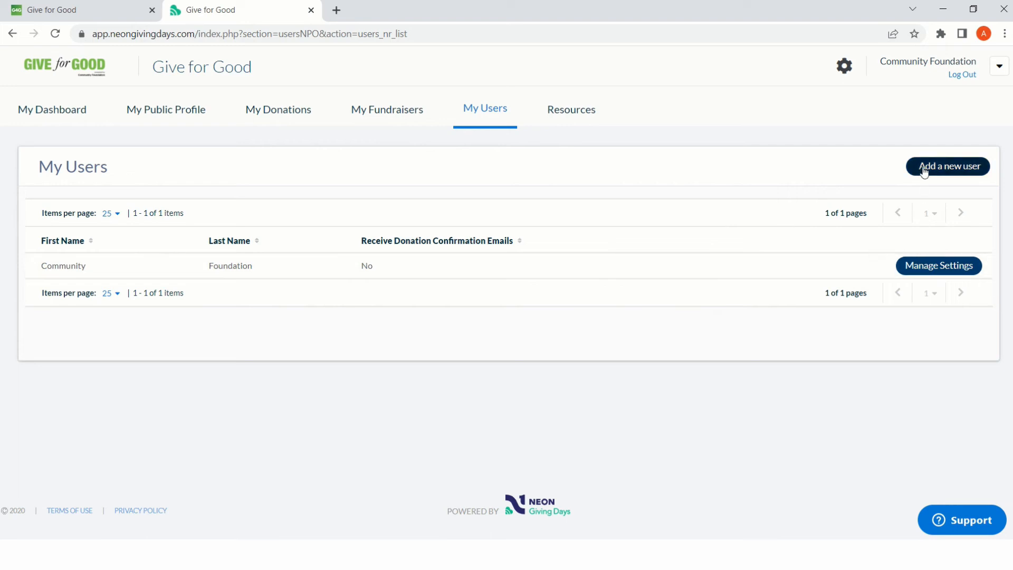
pyautogui.click(933, 264)
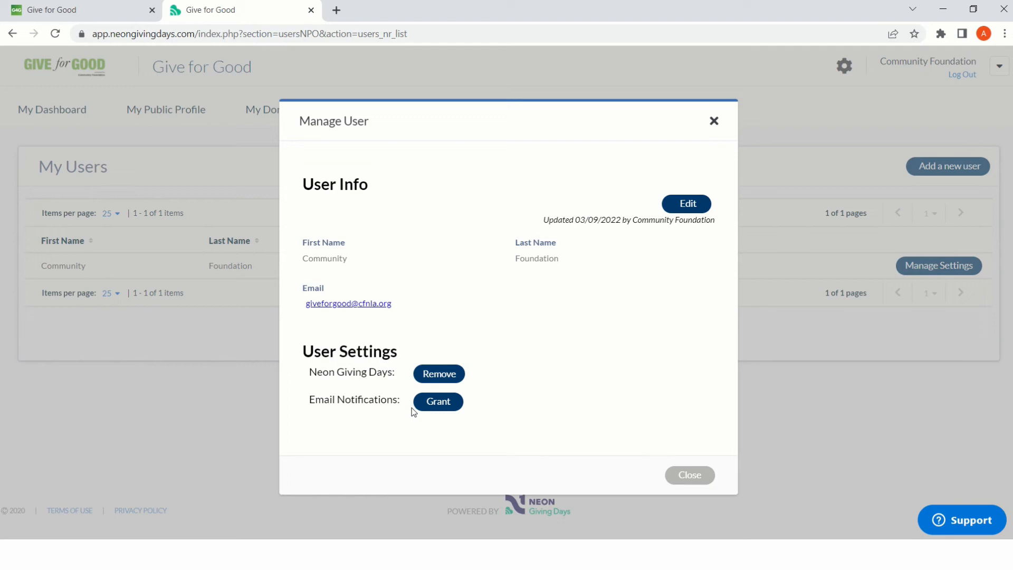
pyautogui.click(713, 123)
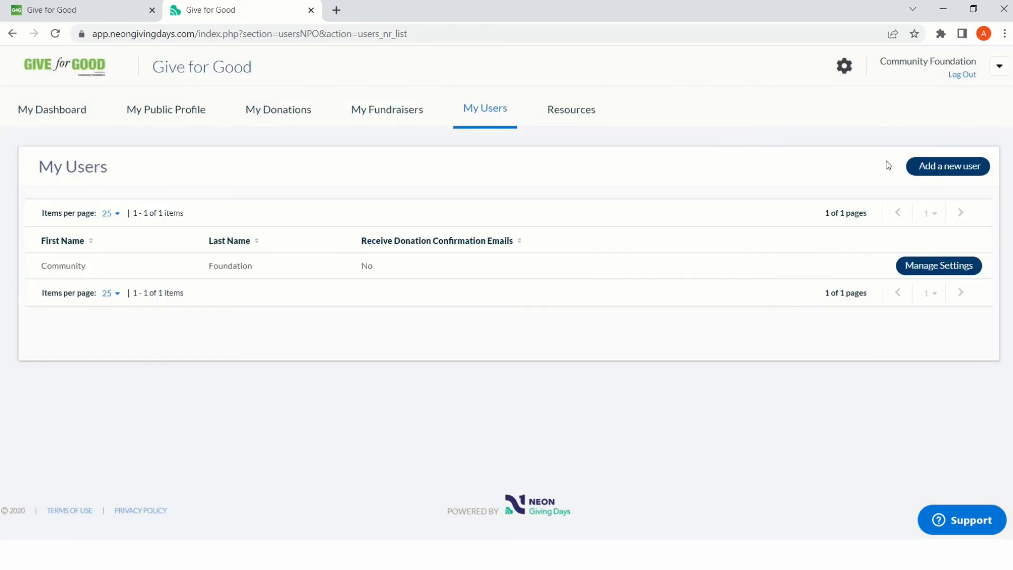
# - Examine the form for inviting a new user and close it without submitting
pyautogui.click(944, 172)
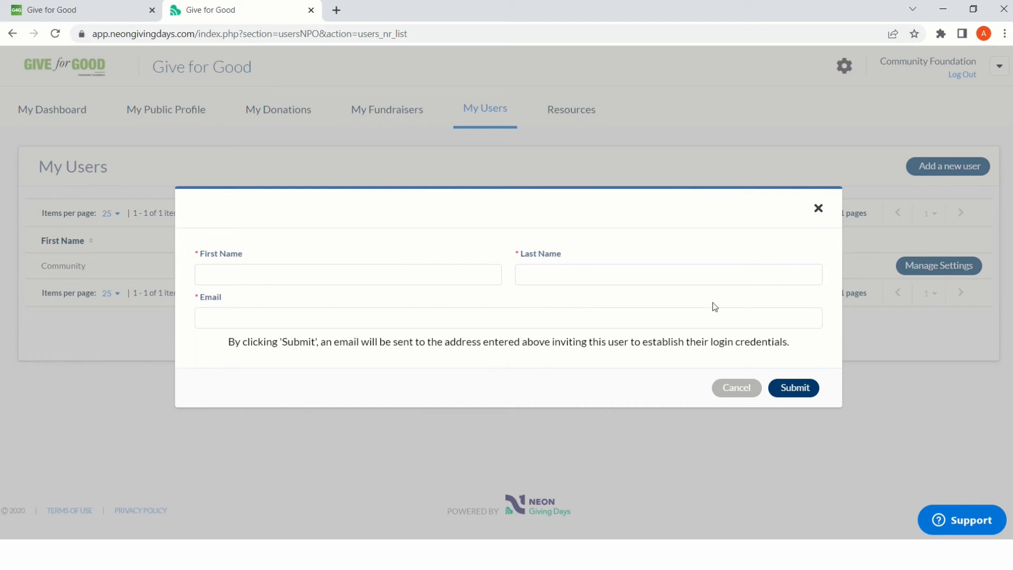
pyautogui.click(818, 208)
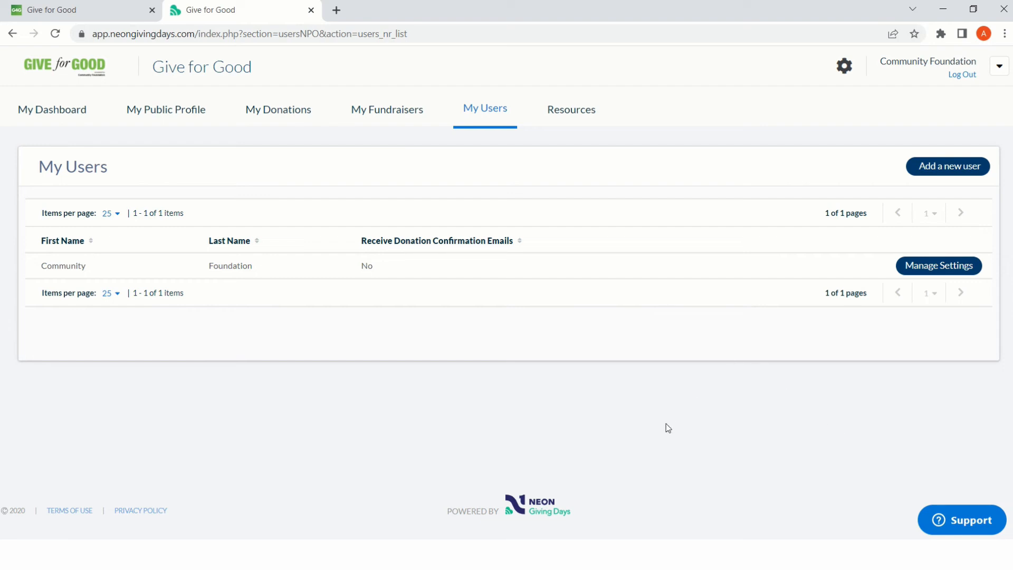
# - Review the Resources page's important dates, nonprofit documents, prize list, fundraiser flyer, card reader instructions and email updates section
pyautogui.click(585, 112)
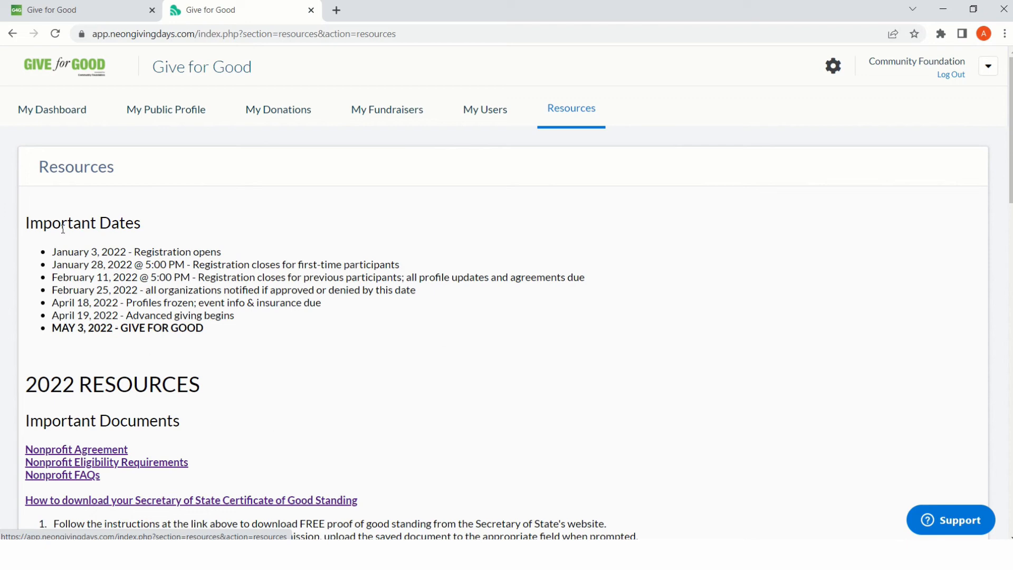
pyautogui.scroll(-2, 231, 381)
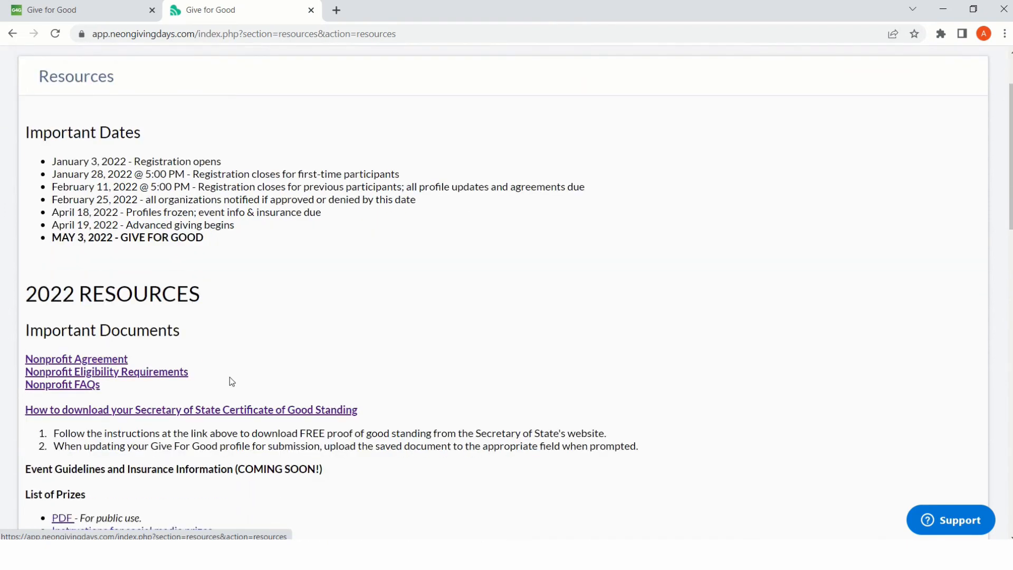
pyautogui.scroll(-1, 229, 381)
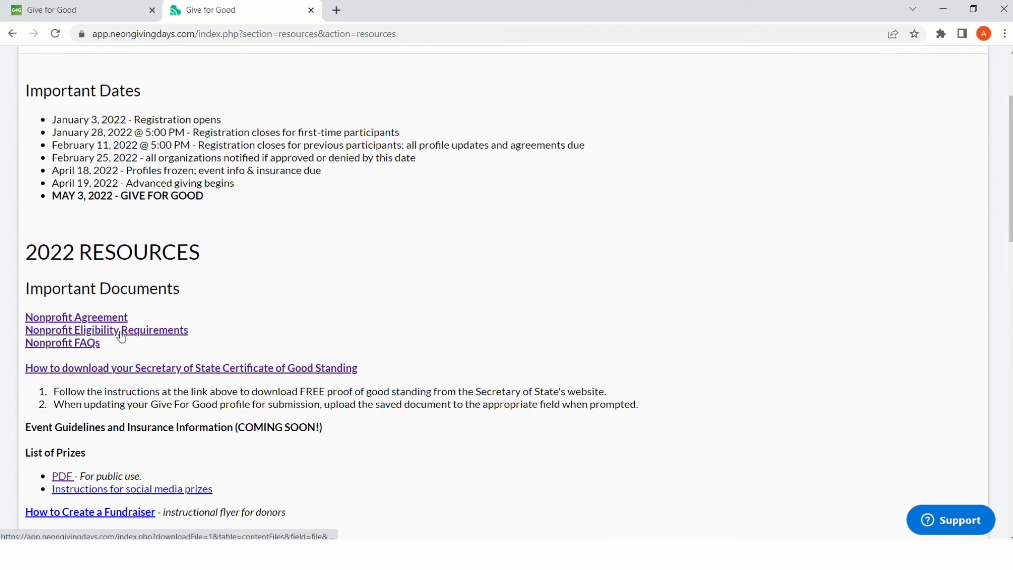
pyautogui.scroll(-1, 314, 321)
pyautogui.scroll(-2, 314, 320)
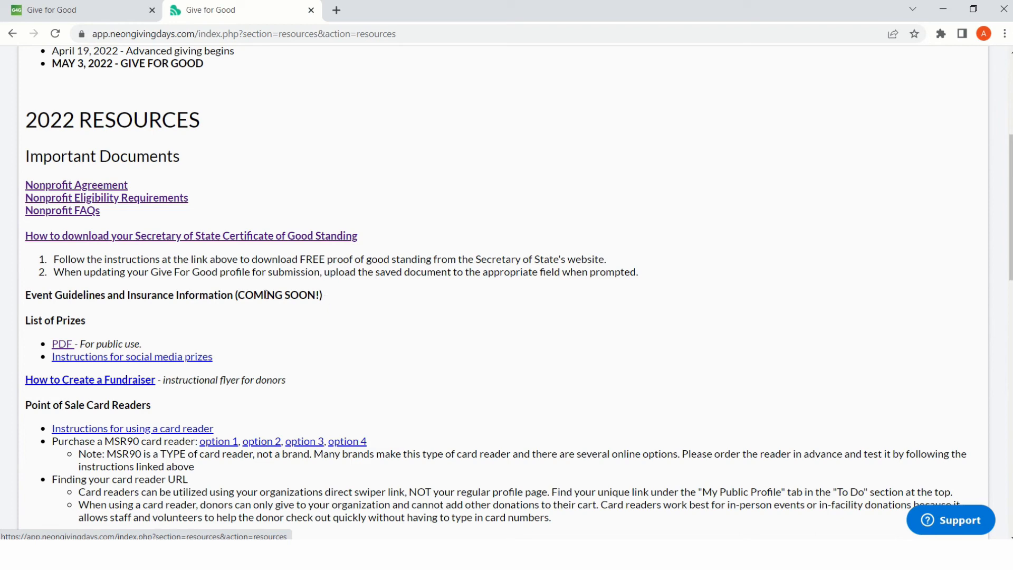
pyautogui.scroll(-1, 123, 327)
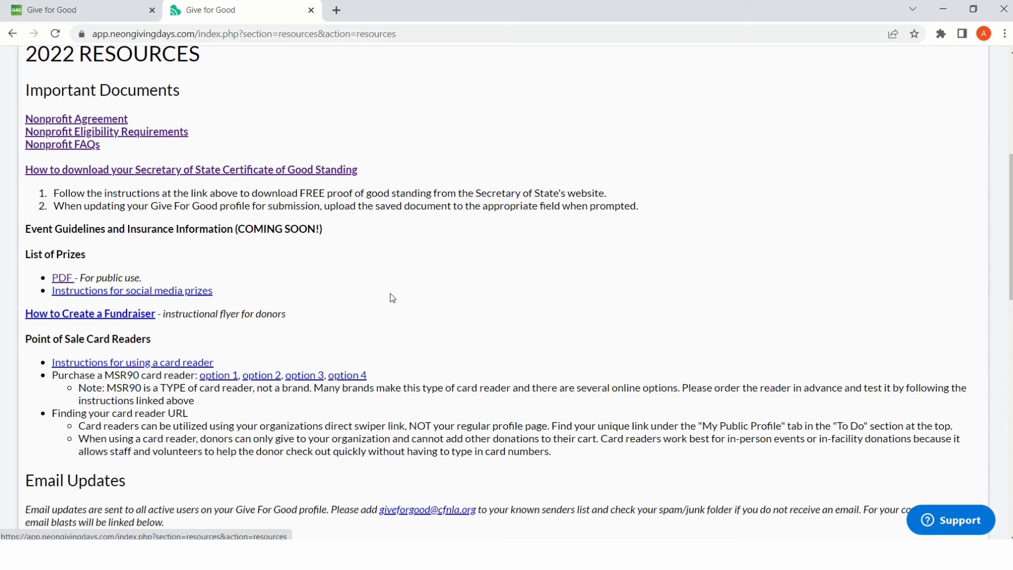
pyautogui.scroll(-1, 390, 297)
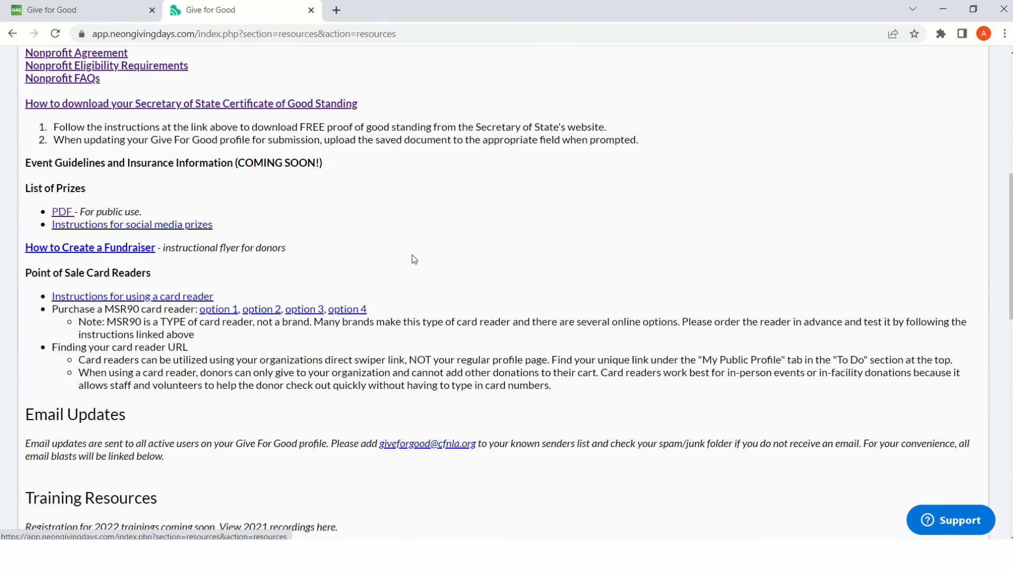
pyautogui.scroll(-2, 412, 257)
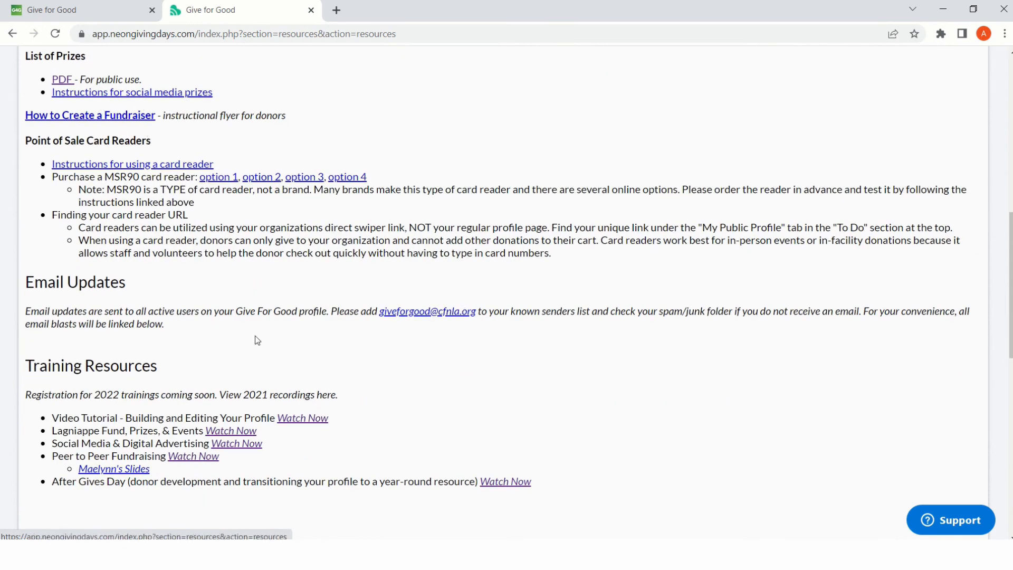
# - Review the training recordings, Give For Good logo variations, social media graphics and remaining partner and grantee resources
pyautogui.scroll(-1, 171, 303)
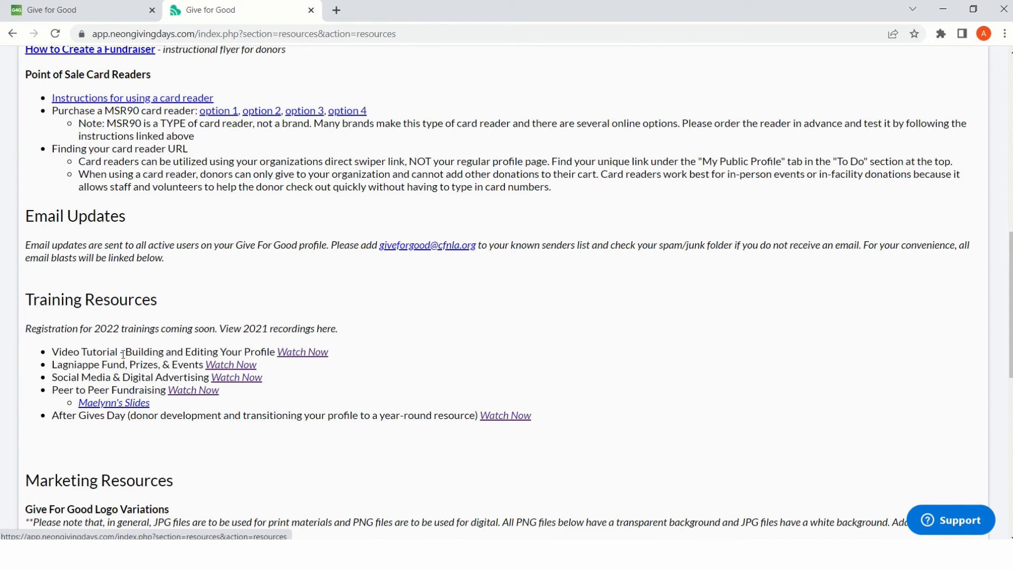
pyautogui.scroll(-1, 423, 351)
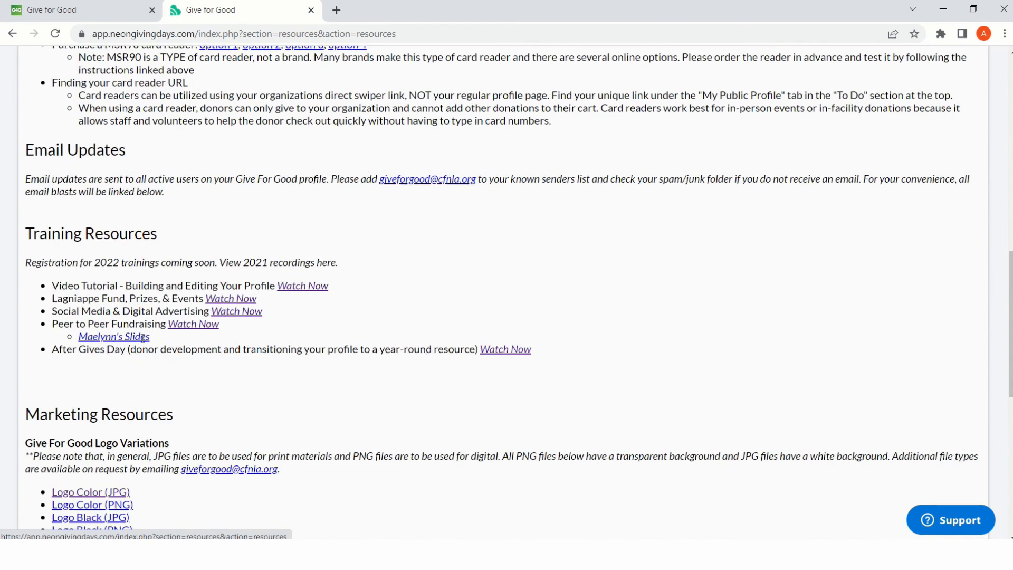
pyautogui.scroll(-2, 332, 310)
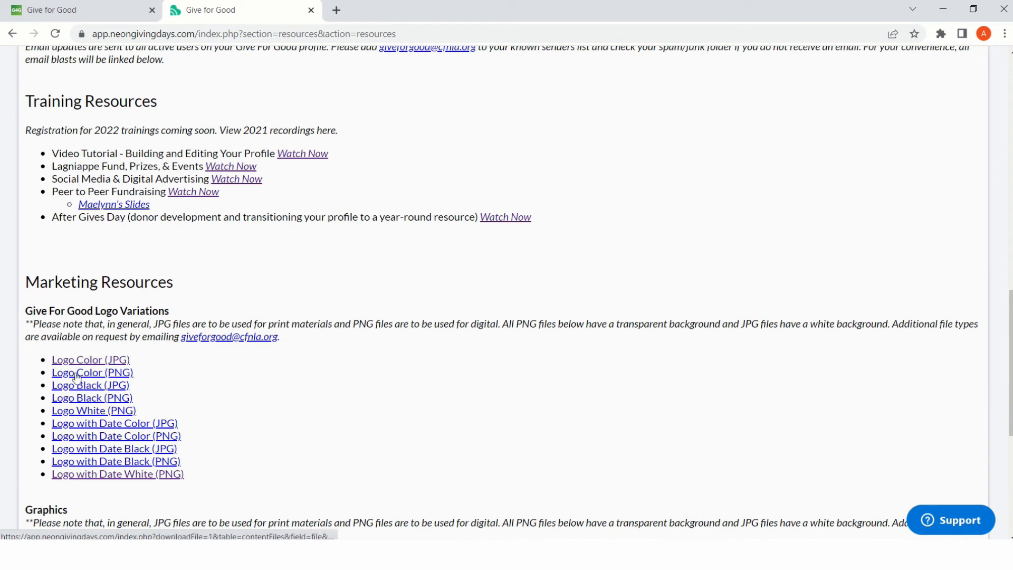
pyautogui.scroll(-1, 285, 395)
pyautogui.scroll(-2, 286, 396)
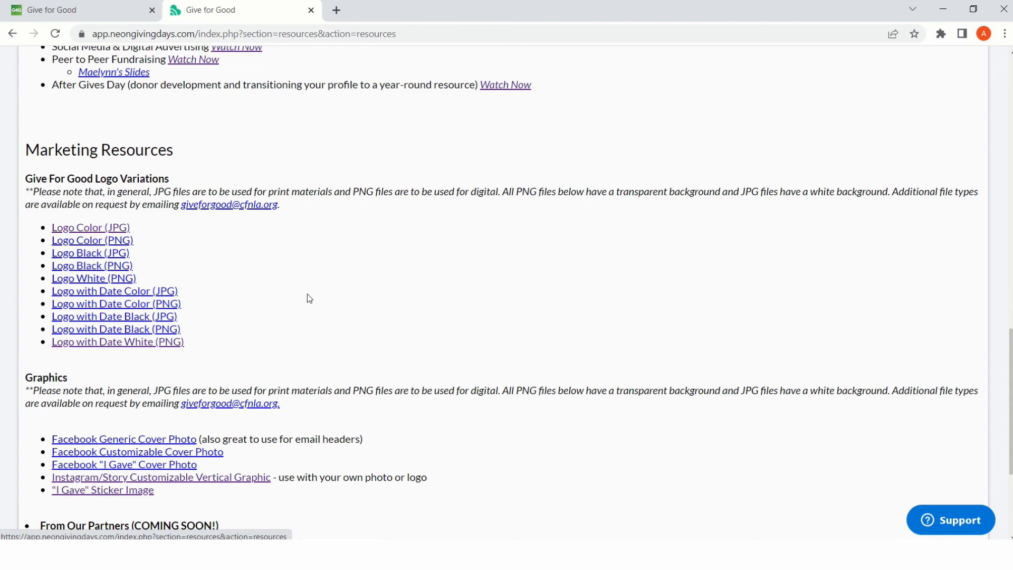
pyautogui.scroll(-3, 308, 328)
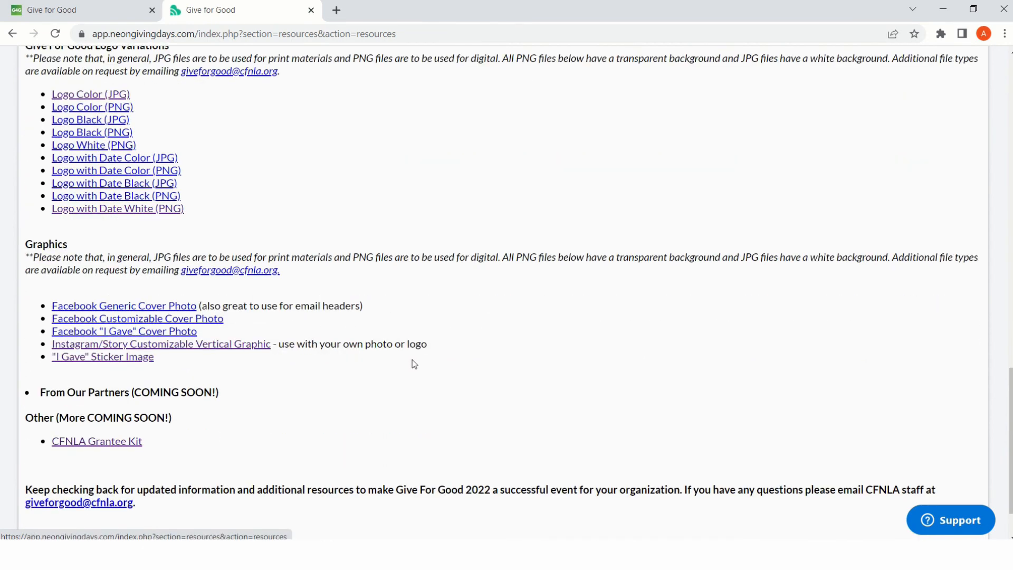
pyautogui.scroll(-2, 234, 365)
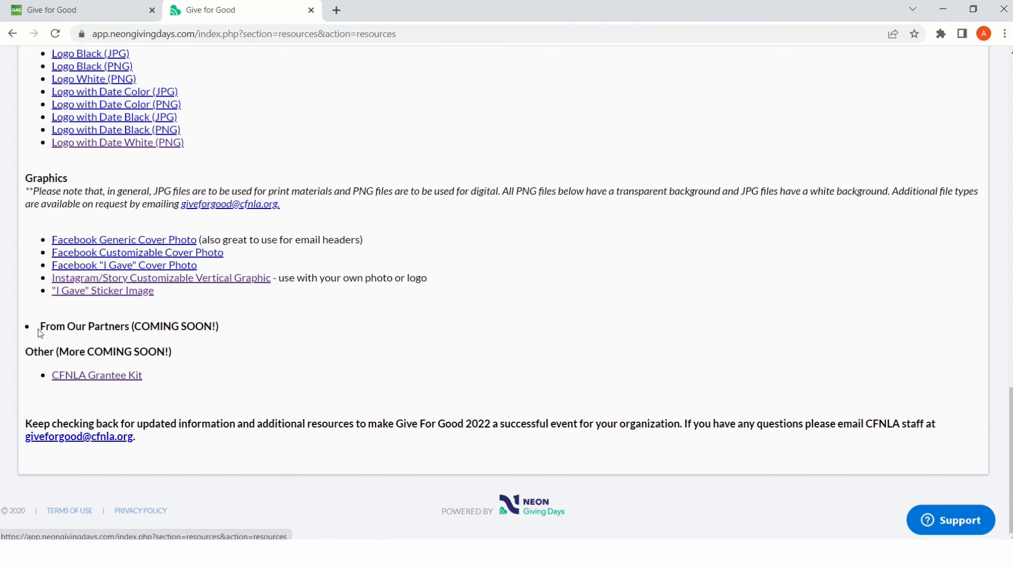
pyautogui.moveTo(39, 327)
pyautogui.mouseDown()
pyautogui.moveTo(219, 338)
pyautogui.moveTo(39, 327)
pyautogui.mouseUp()
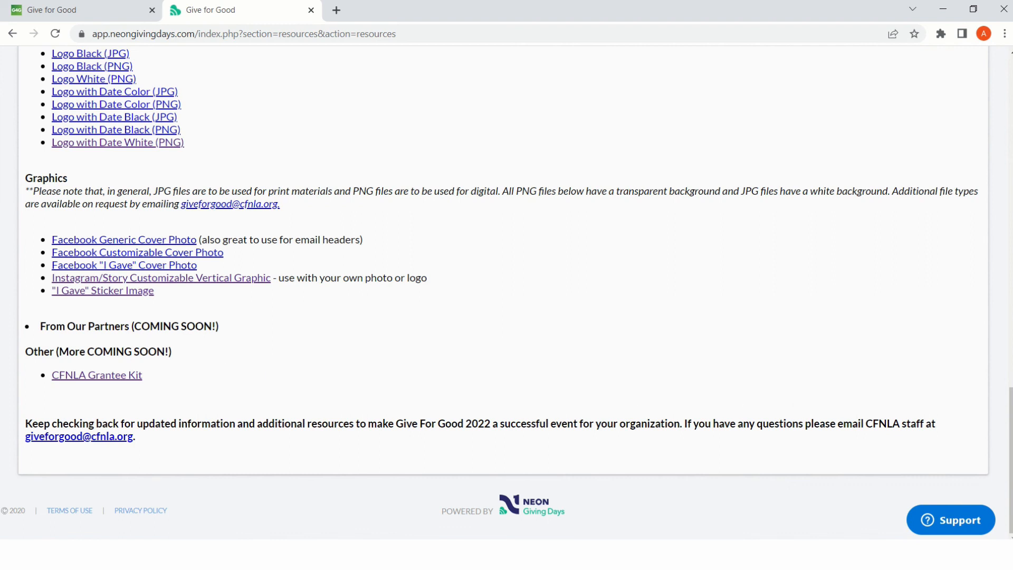
pyautogui.scroll(15, 585, 267)
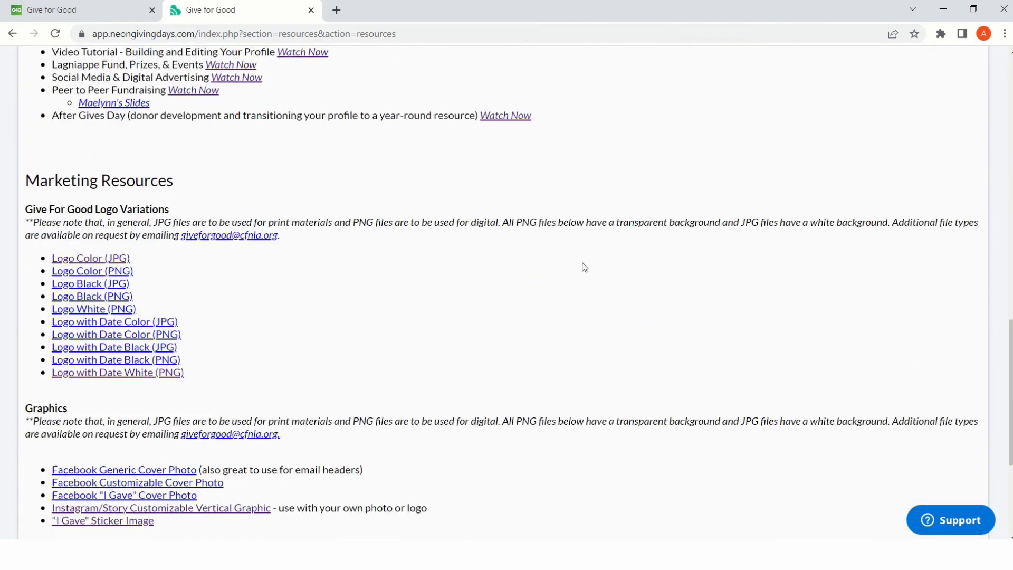
pyautogui.scroll(1, 565, 263)
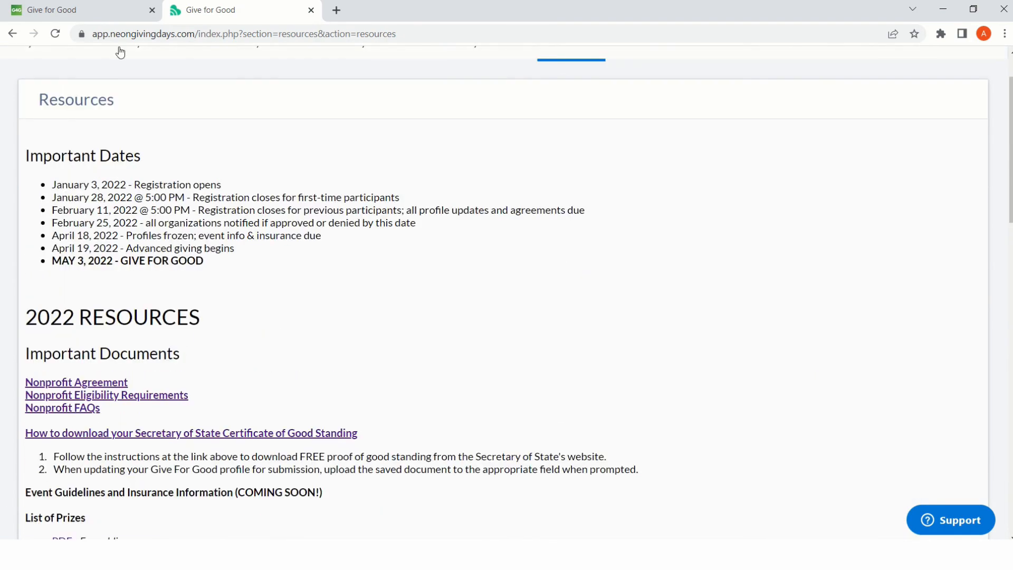
# - Switch to the Volunteers for Youth Justice public page and examine its overview, including videos, fundraisers, More About Us and organization information
pyautogui.click(109, 15)
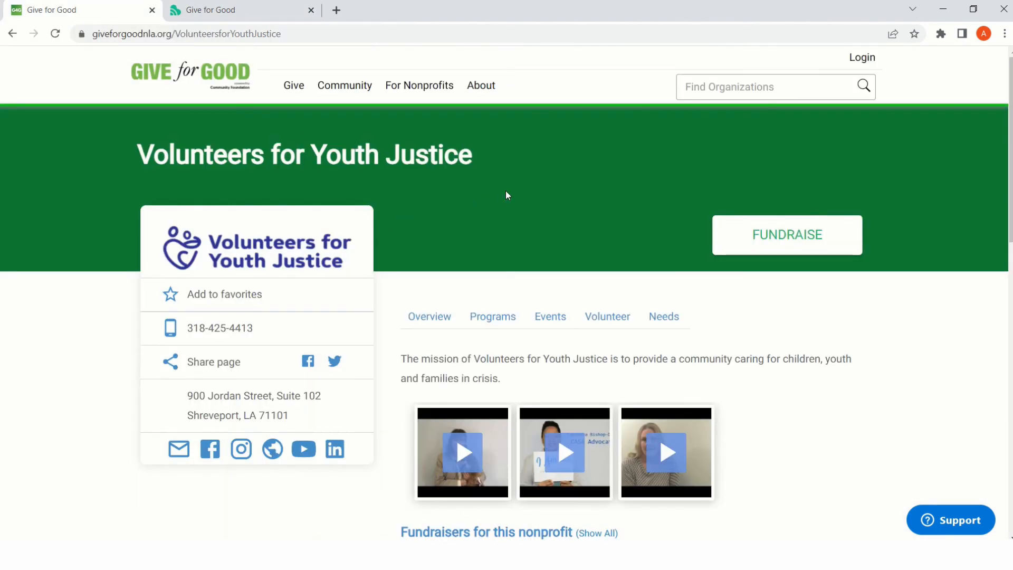
pyautogui.scroll(-1, 505, 191)
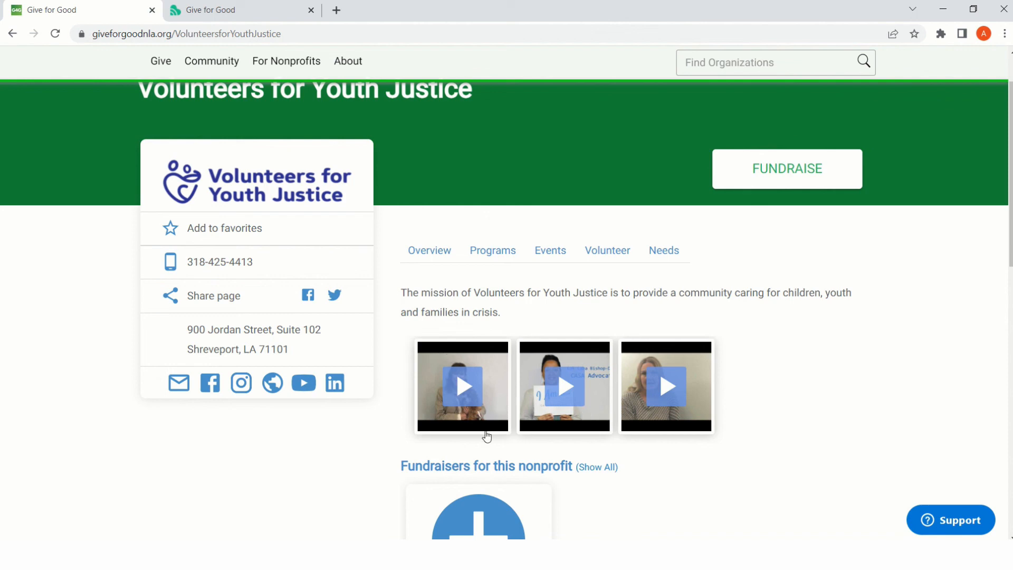
pyautogui.scroll(-3, 597, 450)
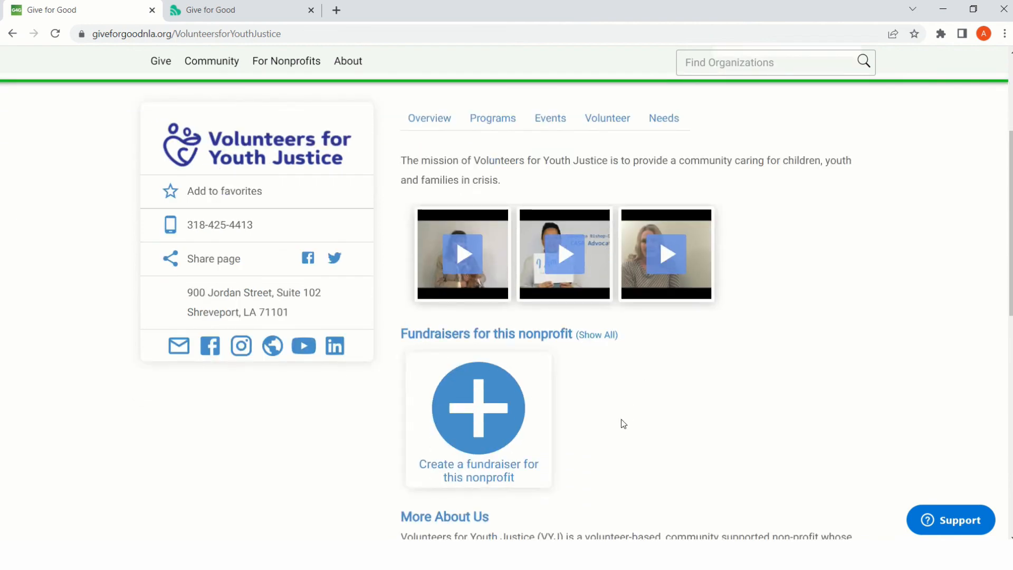
pyautogui.scroll(-1, 622, 422)
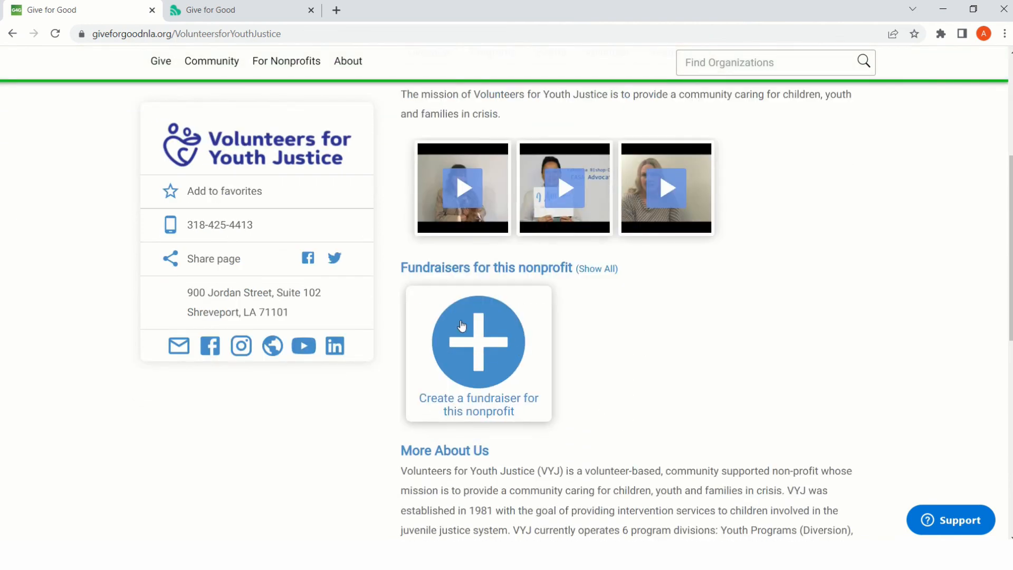
pyautogui.scroll(-1, 673, 375)
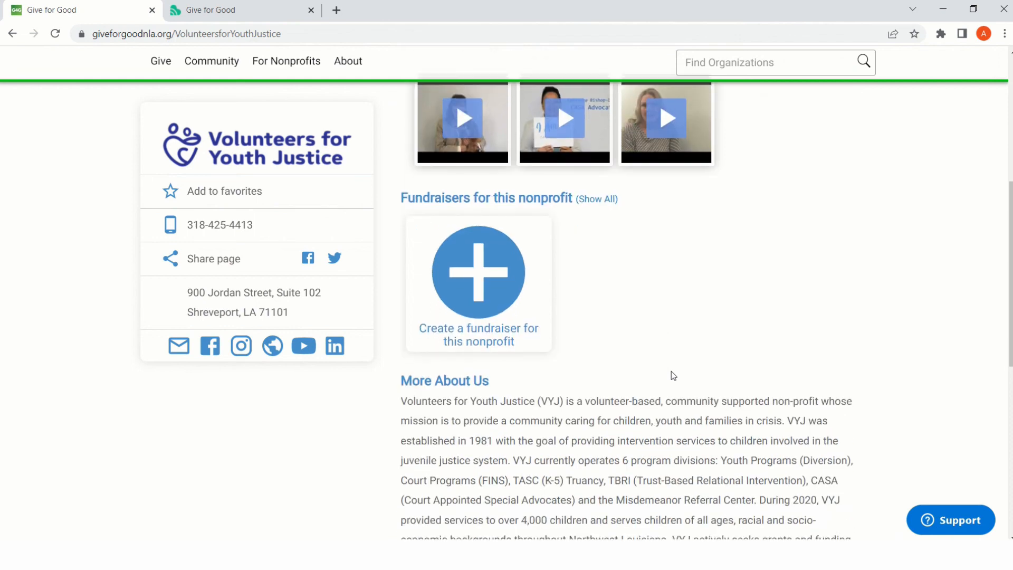
pyautogui.scroll(-1, 671, 371)
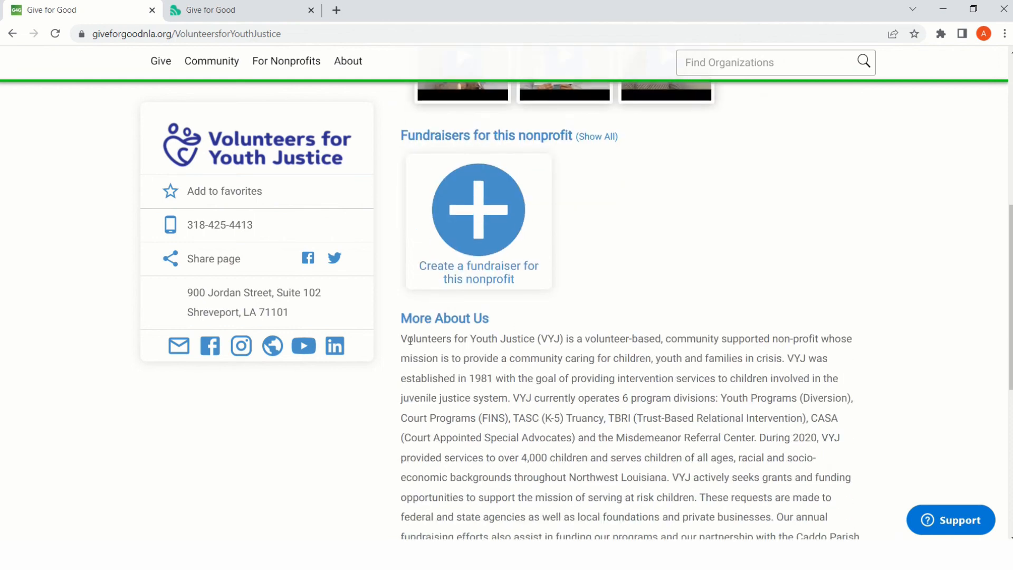
pyautogui.scroll(-4, 527, 359)
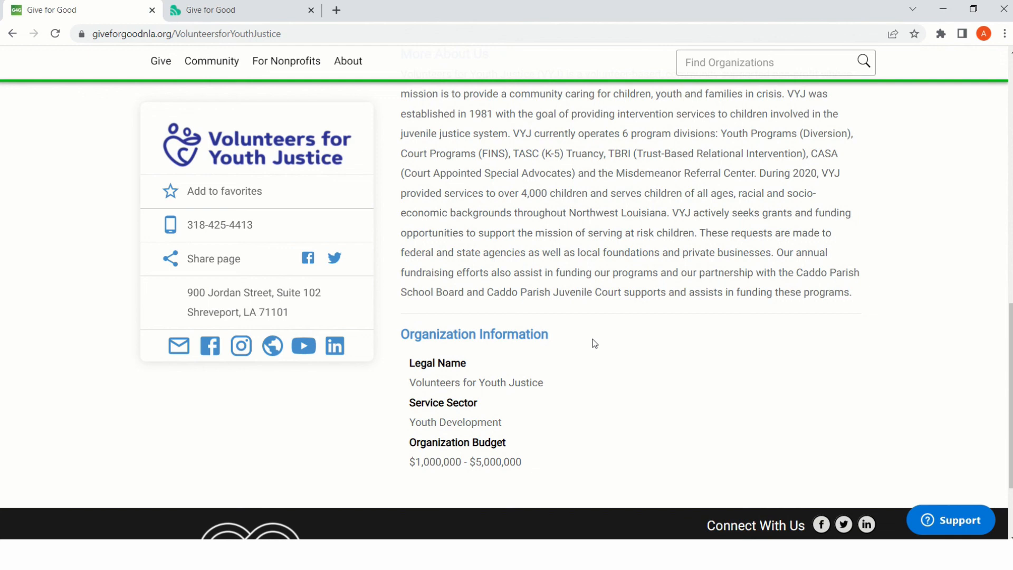
# - View the nonprofit's programs, read the details of CASA (Court Appointed Special Advocates), and close them
pyautogui.scroll(5, 595, 314)
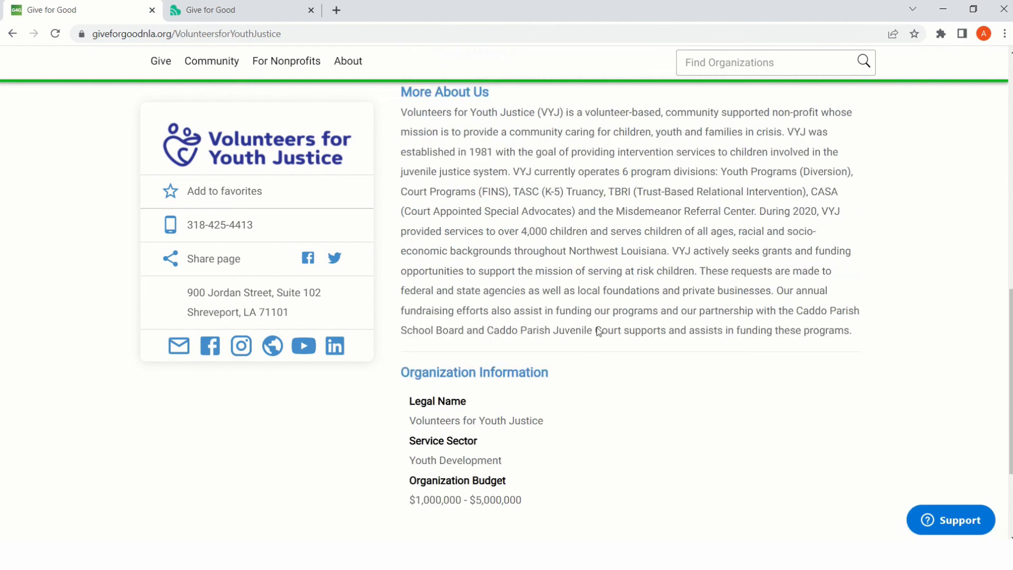
pyautogui.scroll(5, 595, 313)
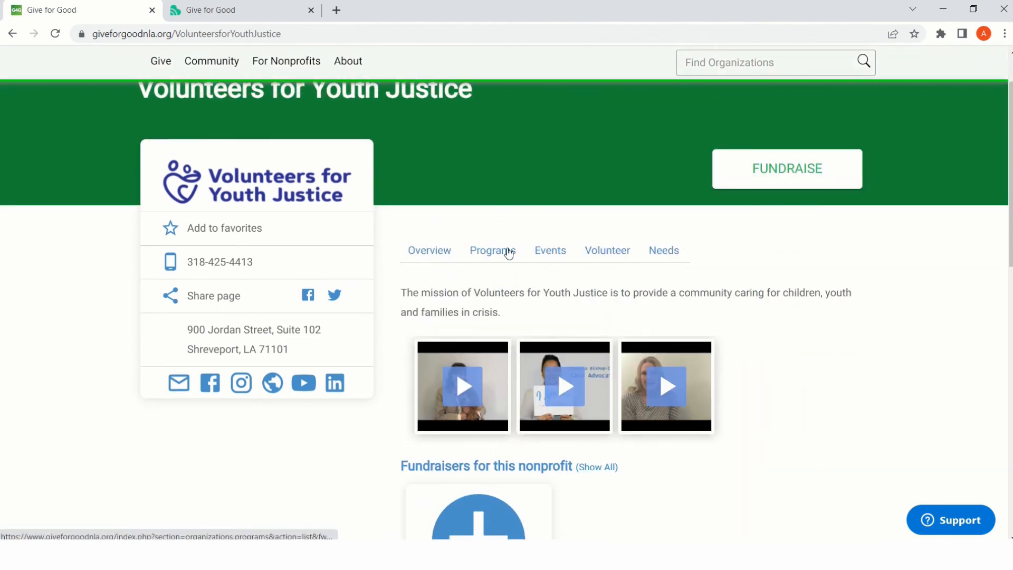
pyautogui.click(509, 251)
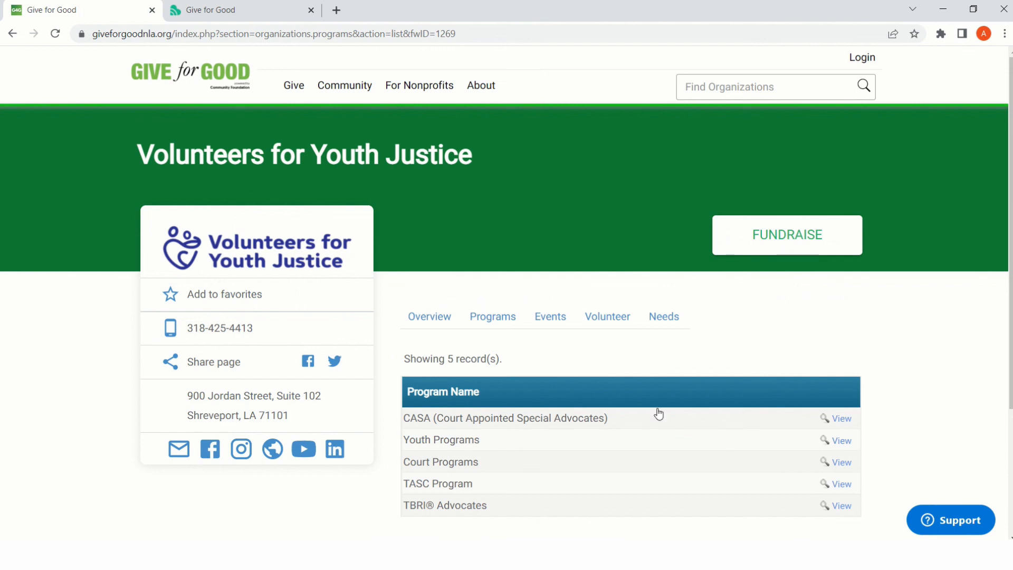
pyautogui.click(838, 418)
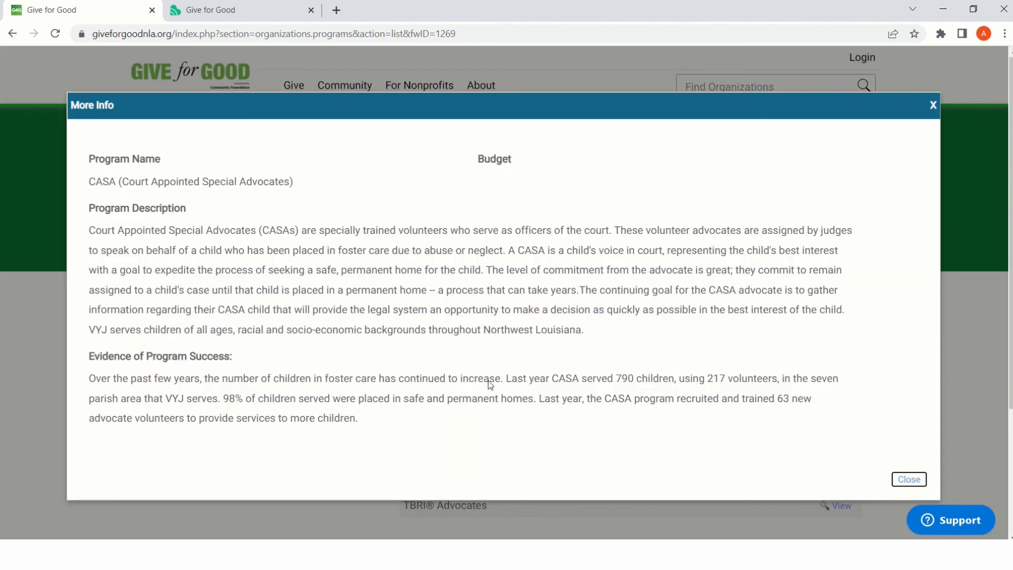
pyautogui.scroll(-3, 544, 362)
pyautogui.scroll(1, 470, 298)
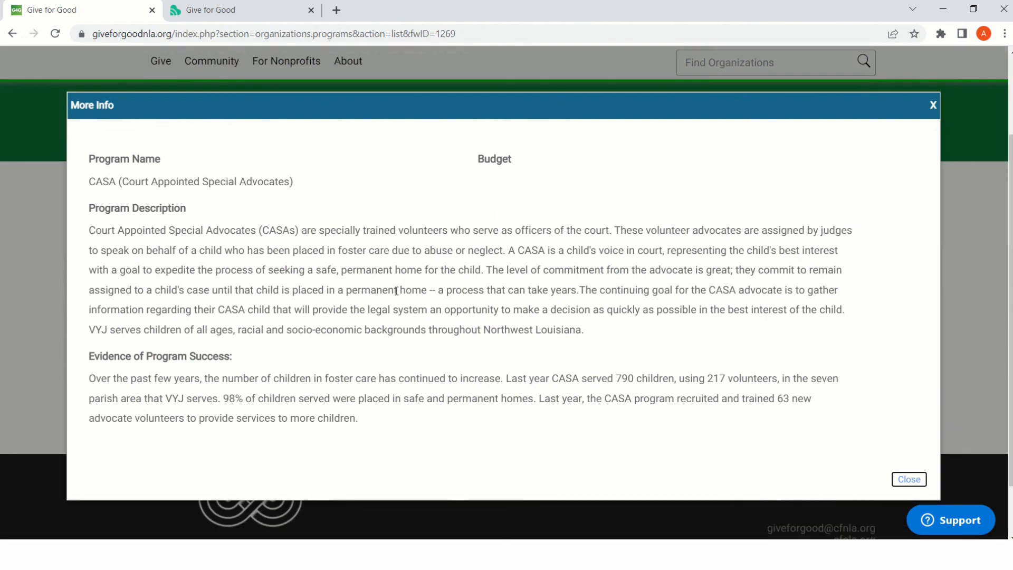
pyautogui.click(936, 106)
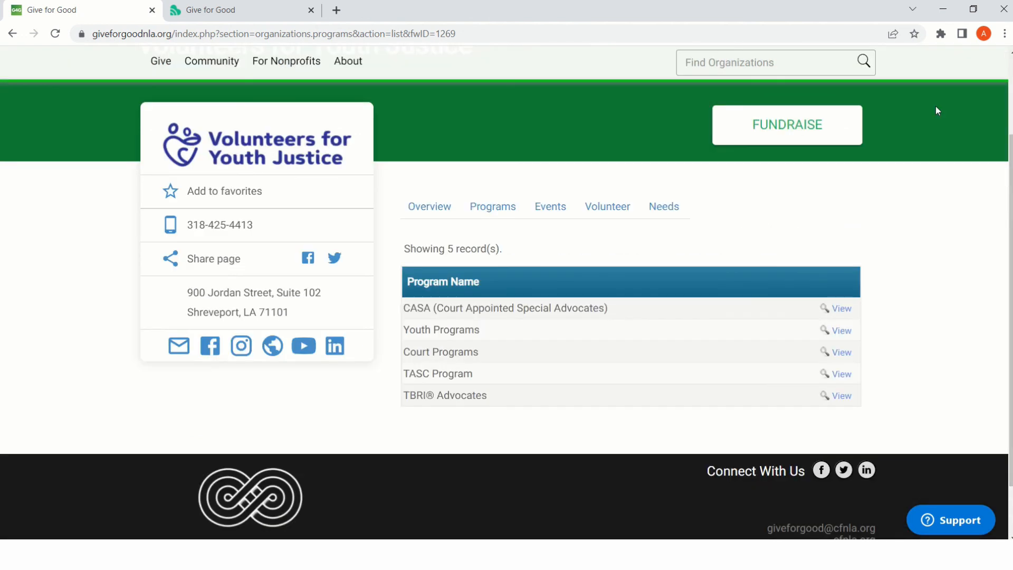
# - View the events, volunteer opportunities and needs sections of the Volunteers for Youth Justice public page
pyautogui.click(552, 211)
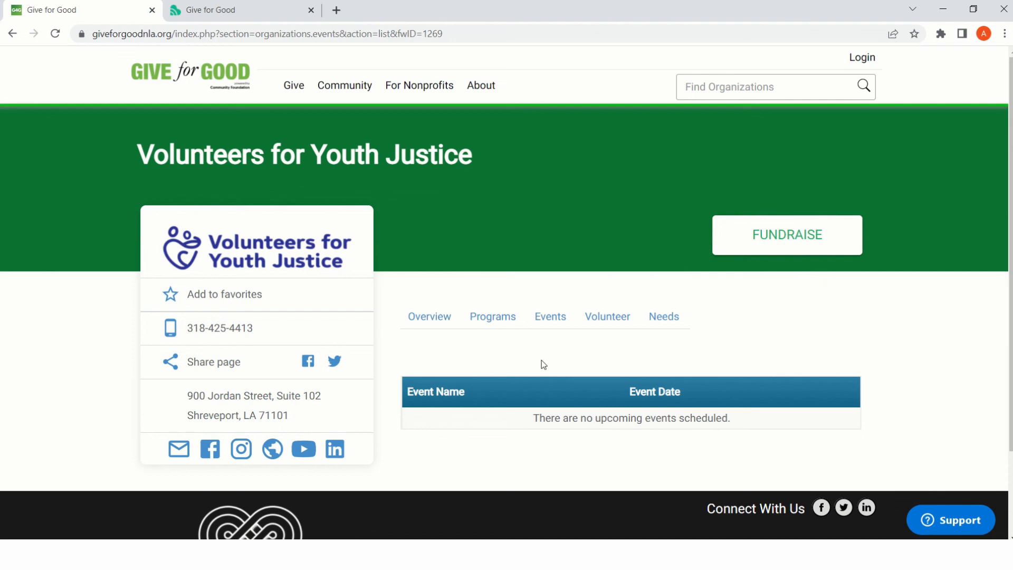
pyautogui.click(605, 322)
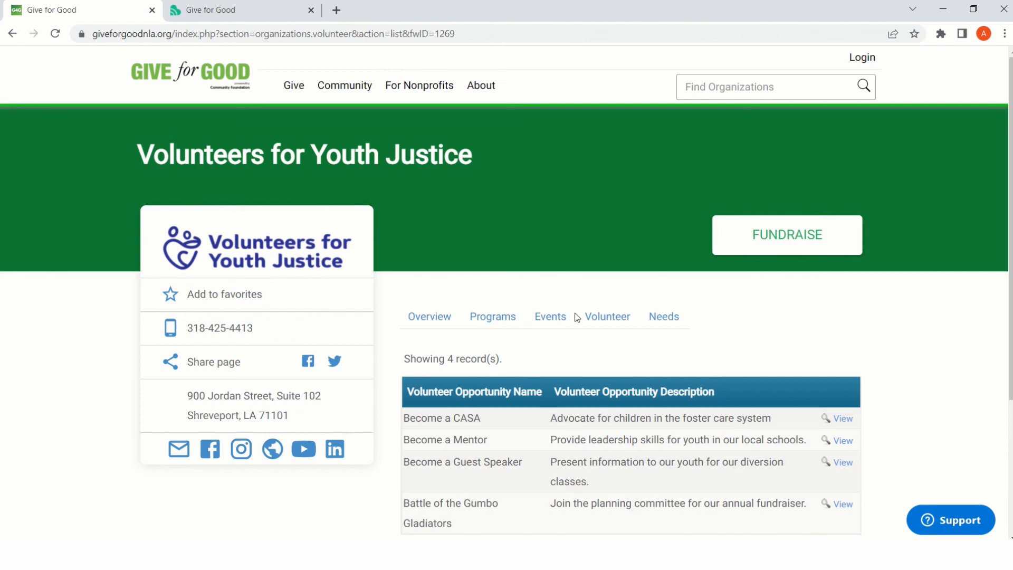
pyautogui.scroll(-4, 899, 390)
pyautogui.scroll(2, 901, 391)
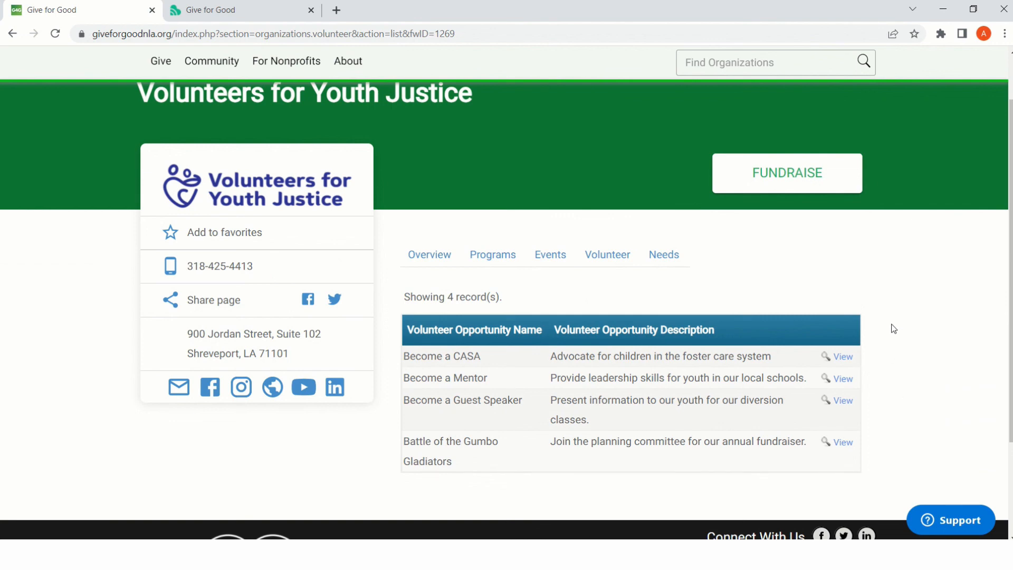
pyautogui.click(663, 257)
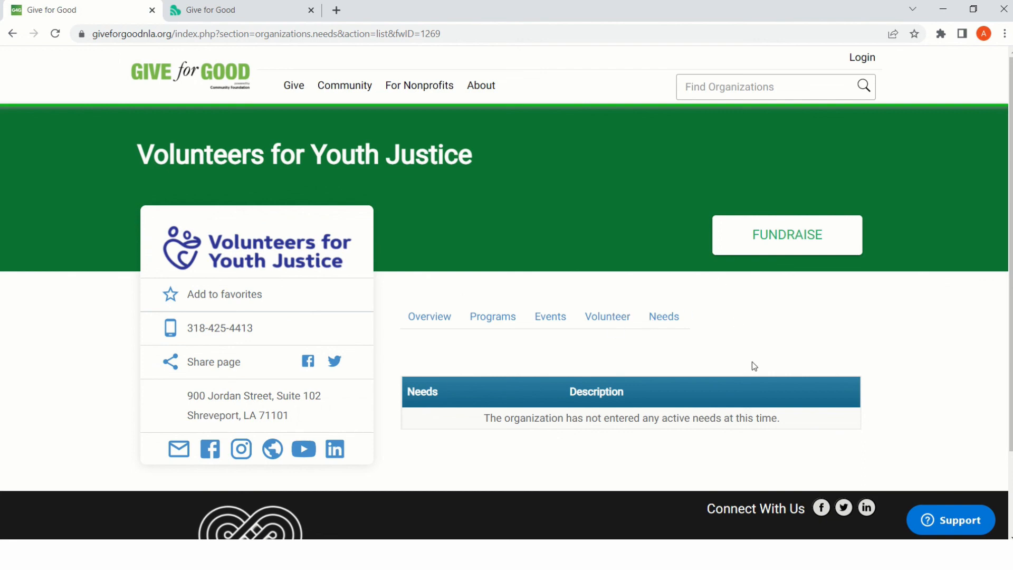
pyautogui.scroll(-1, 753, 364)
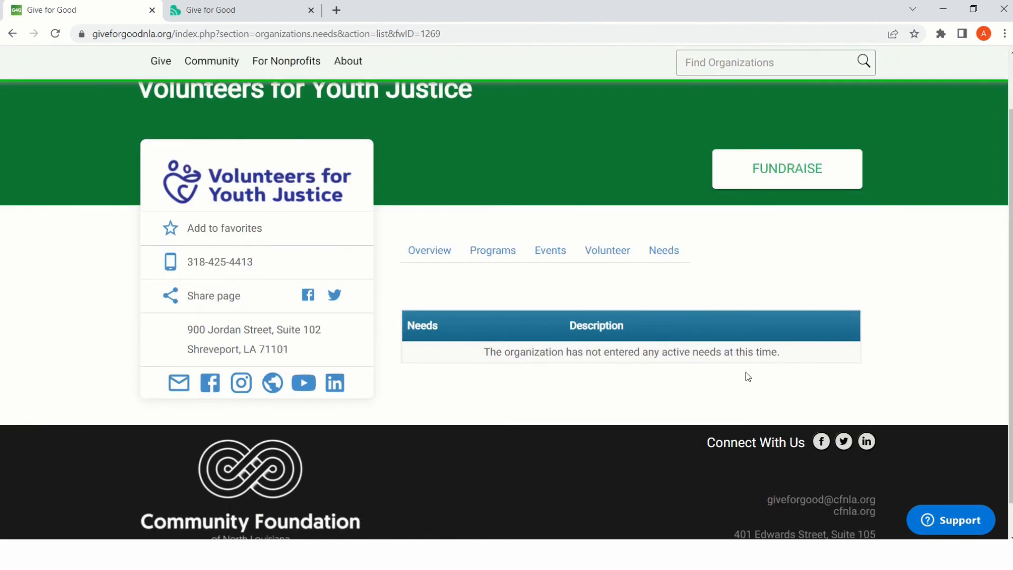